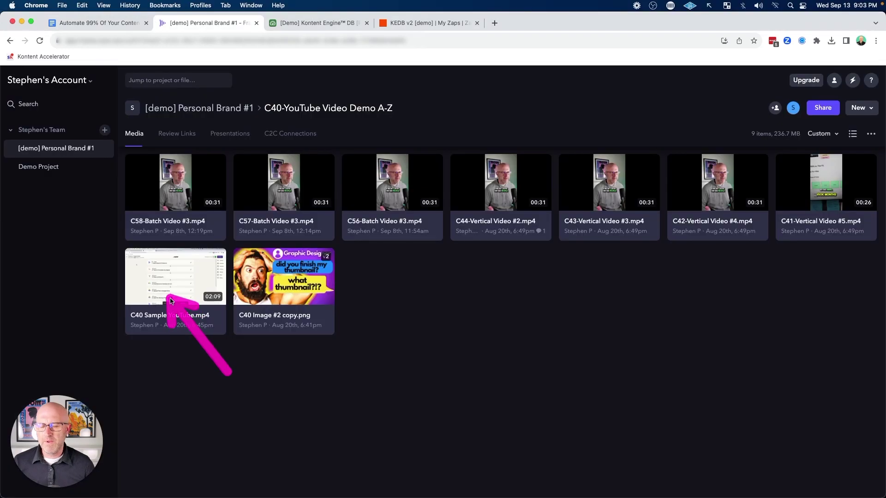
Show the C40-YouTube Video Demo A-Z folder's media in Frame.io's Media view.
mouse_move(164, 301)
left_mouse_down()
mouse_move(159, 223)
mouse_move(307, 225)
mouse_move(386, 159)
mouse_move(303, 24)
left_mouse_up()
In the Kontent Engine DB content grid, check that C40's statuses read Done.
left_click(303, 25)
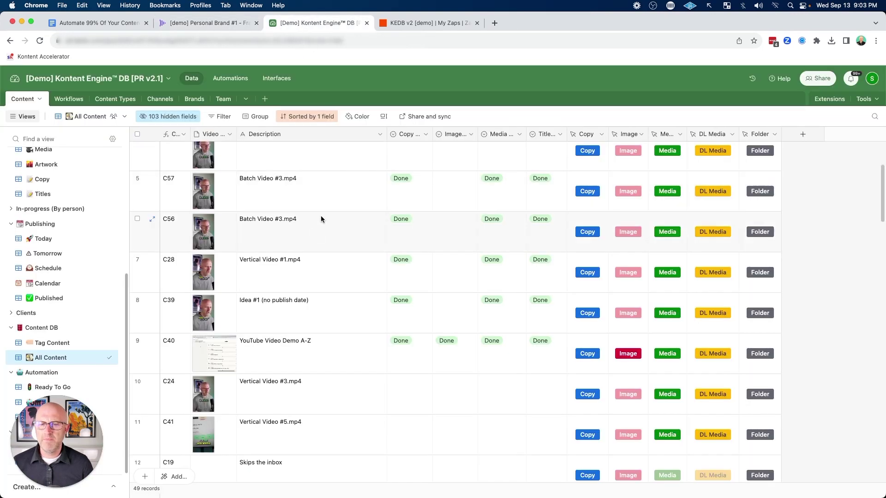
scroll(300, 253, "down", 10)
scroll(245, 256, "up", 10)
scroll(295, 261, "down", 5)
left_click_drag(249, 257, 192, 208)
left_click_drag(543, 277, 655, 239)
left_click_drag(360, 159, 388, 46)
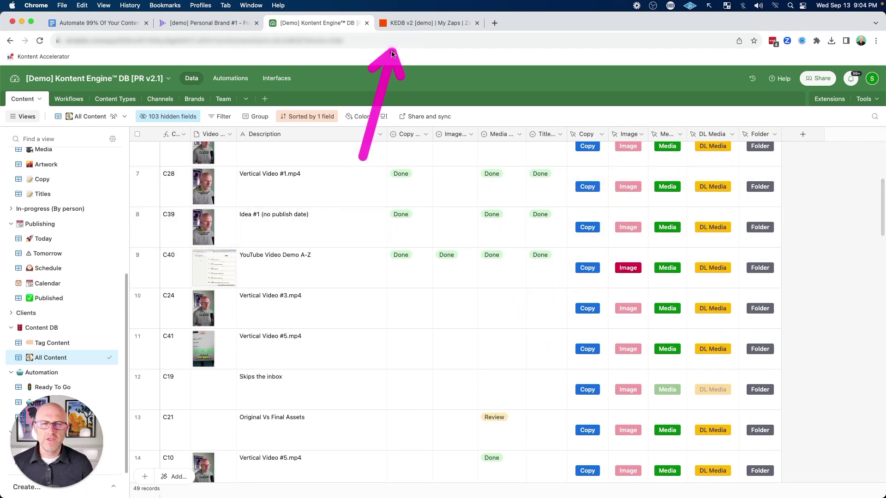
Glance at the KEDB v2 Zapier automations, then return to the Ideation view.
left_click(429, 23)
mouse_move(675, 177)
left_mouse_down()
mouse_move(559, 203)
mouse_move(556, 321)
mouse_move(594, 290)
mouse_move(593, 248)
mouse_move(545, 184)
mouse_move(535, 208)
left_mouse_up()
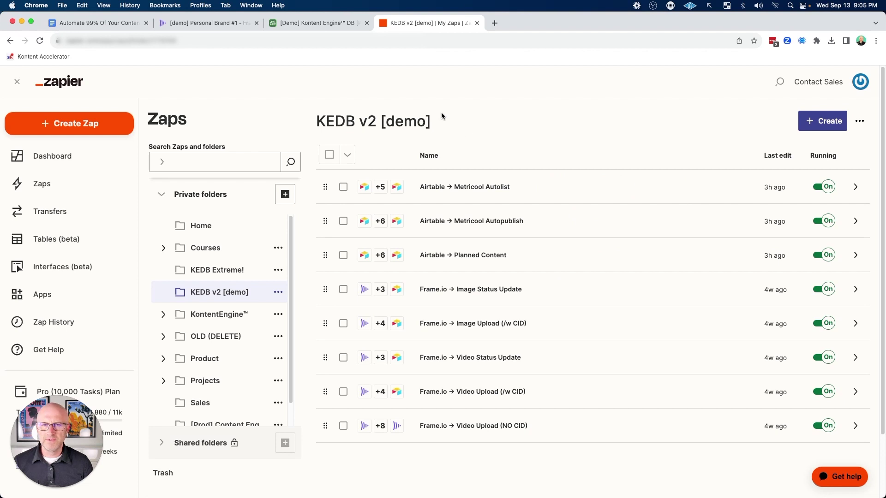
left_click(338, 25)
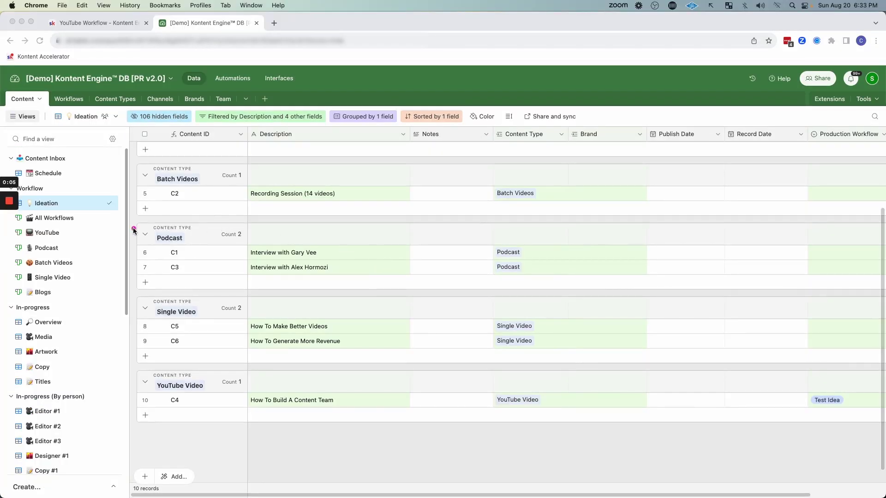
Add record C40 'YouTube Video Demo A-Z' to the YouTube Video group.
mouse_move(176, 197)
left_mouse_down()
mouse_move(108, 227)
mouse_move(78, 231)
left_mouse_up()
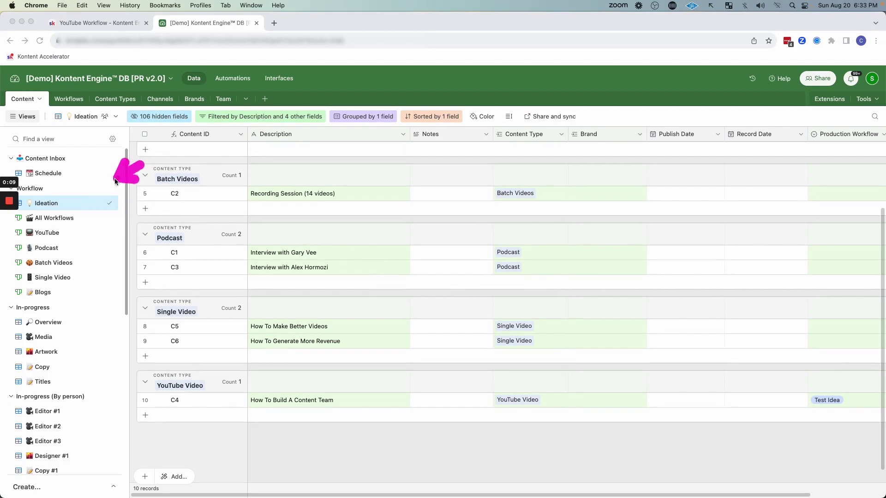
left_click_drag(105, 187, 75, 203)
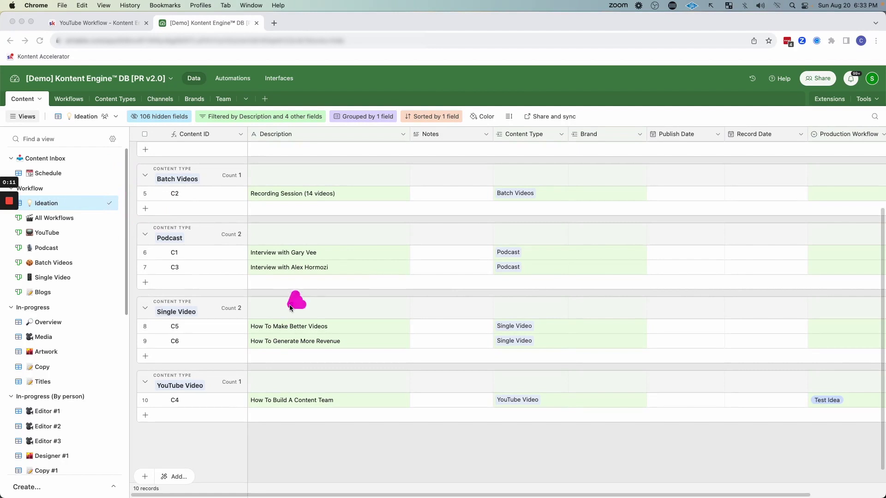
left_click_drag(278, 317, 228, 377)
left_click(145, 415)
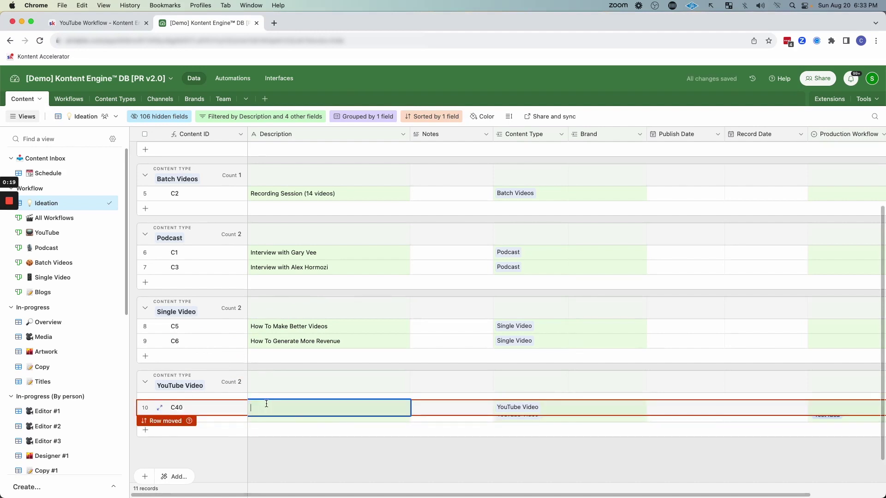
type("YouTube Video Demo A-Z")
key("Return")
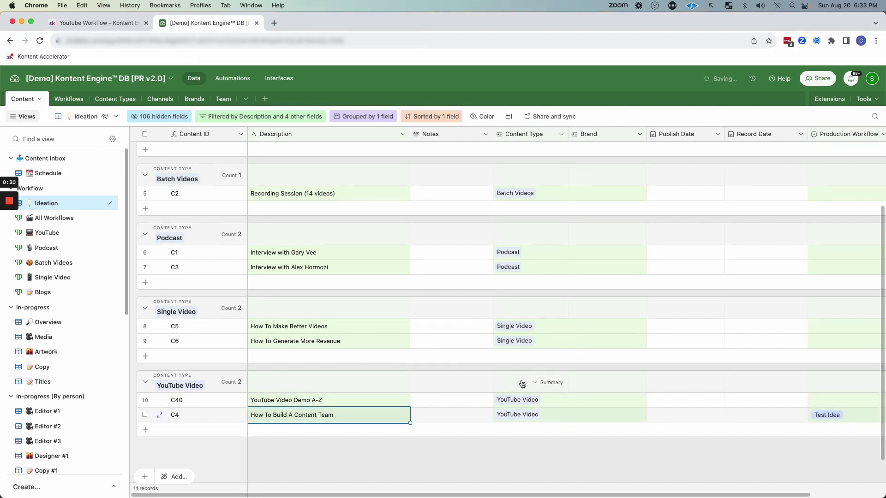
Link C40's Brand to Personal Brand #1.
left_click(584, 400)
left_click(576, 400)
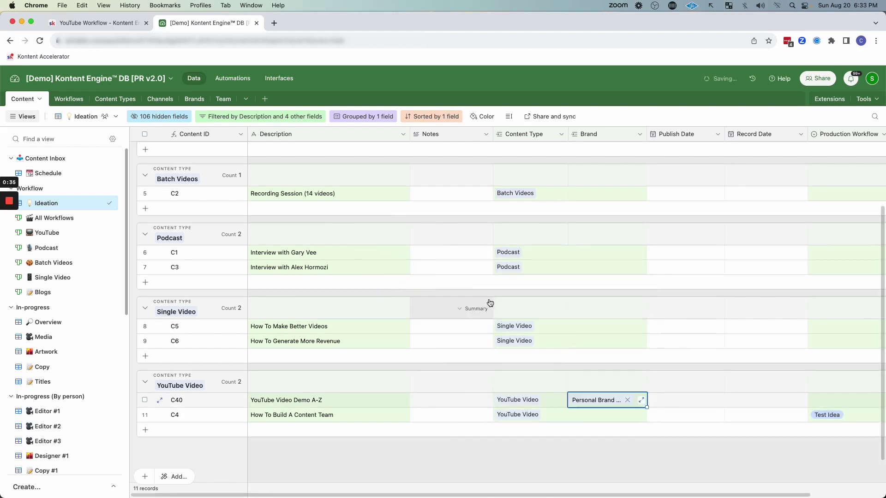
scroll(563, 331, "right", 3)
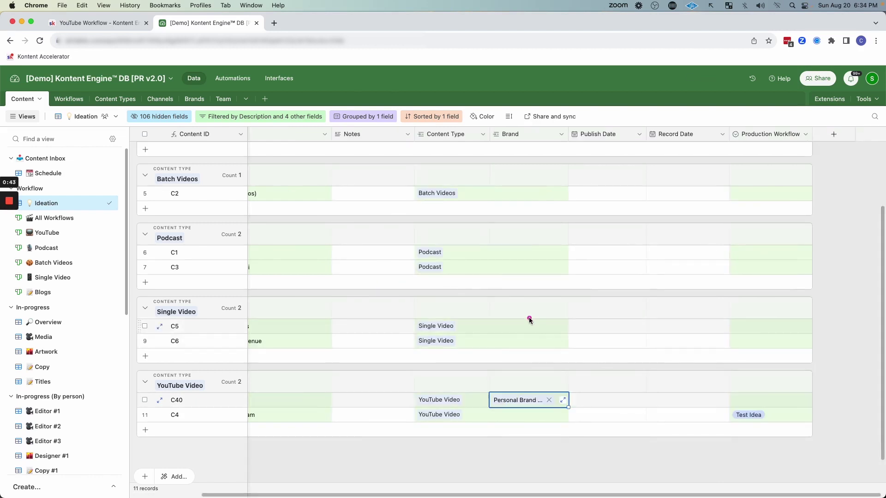
left_click_drag(525, 315, 578, 358)
left_click_drag(702, 313, 669, 375)
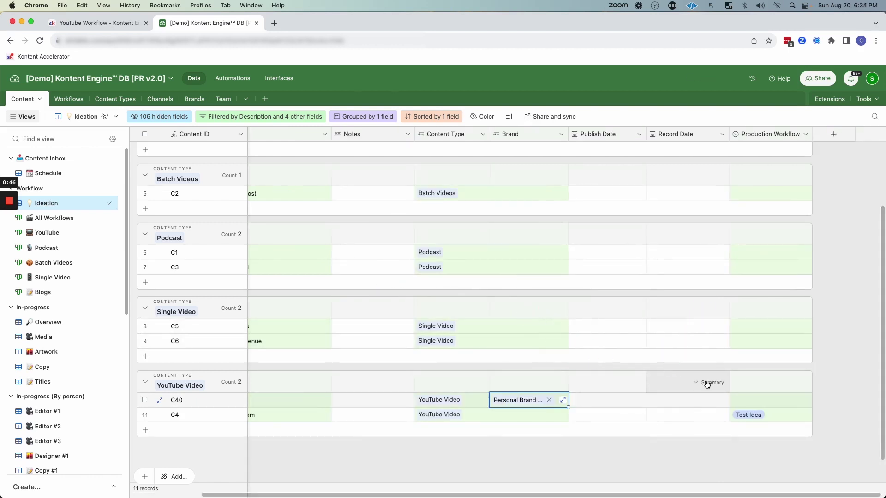
Set C40's Production Workflow stage to Test Idea.
double_click(770, 400)
left_click(750, 319)
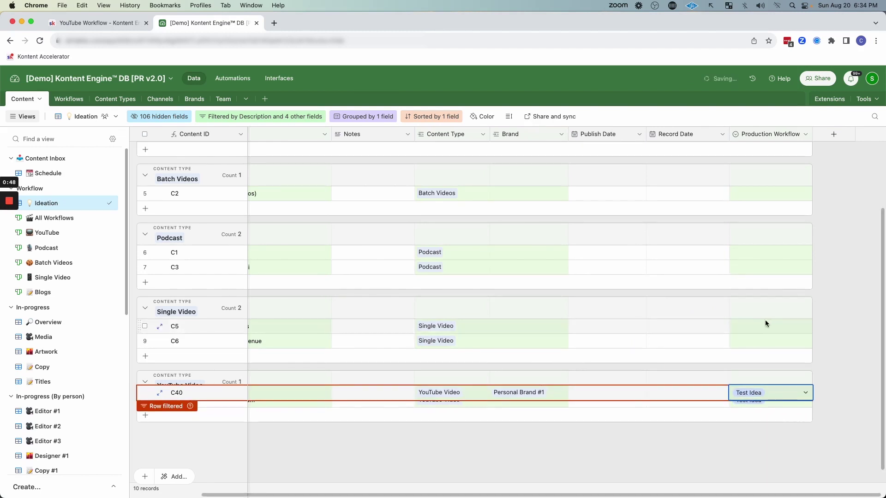
scroll(382, 496, "right", 2)
scroll(381, 496, "right", 2)
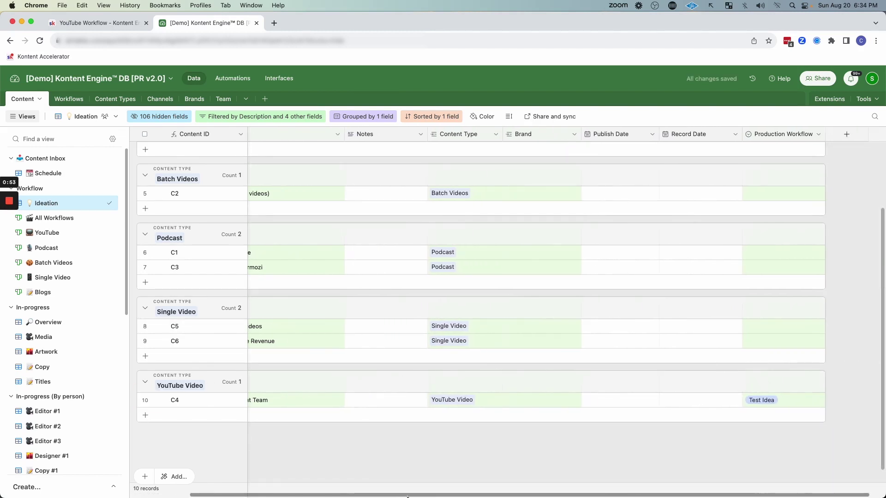
left_click(502, 400)
Link record C4's Brand to Personal Brand #1.
left_click(498, 401)
left_click(420, 314)
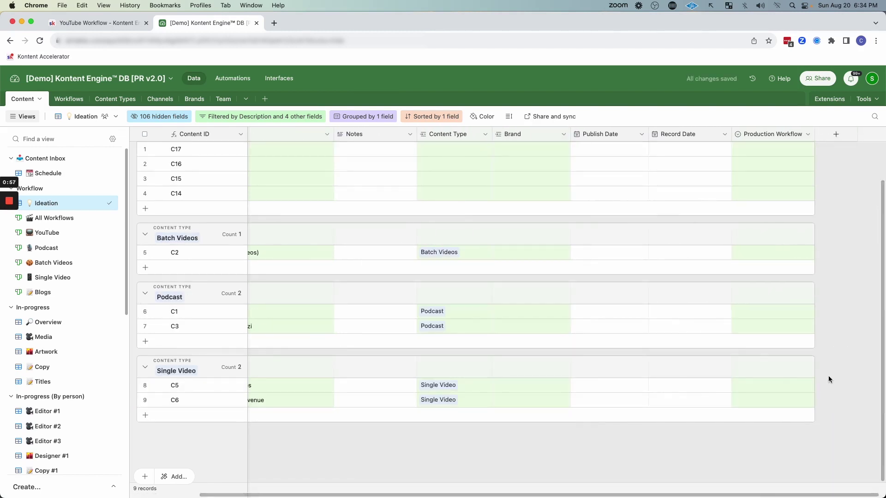
left_click(55, 233)
On the YouTube board, move card C40 into the Pick Record/Publish Dates stage.
left_click_drag(437, 492, 397, 493)
mouse_move(745, 222)
left_mouse_down()
mouse_move(674, 300)
mouse_move(647, 397)
left_mouse_up()
left_click_drag(724, 203, 629, 254)
left_click_drag(694, 237, 618, 360)
left_click_drag(421, 492, 384, 492)
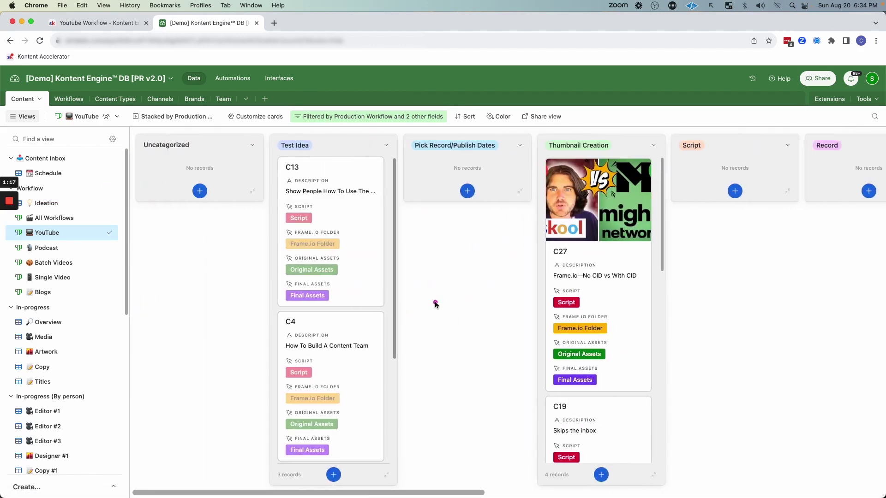
mouse_move(194, 285)
left_mouse_down()
mouse_move(234, 318)
mouse_move(240, 375)
left_mouse_up()
scroll(359, 213, "down", 1)
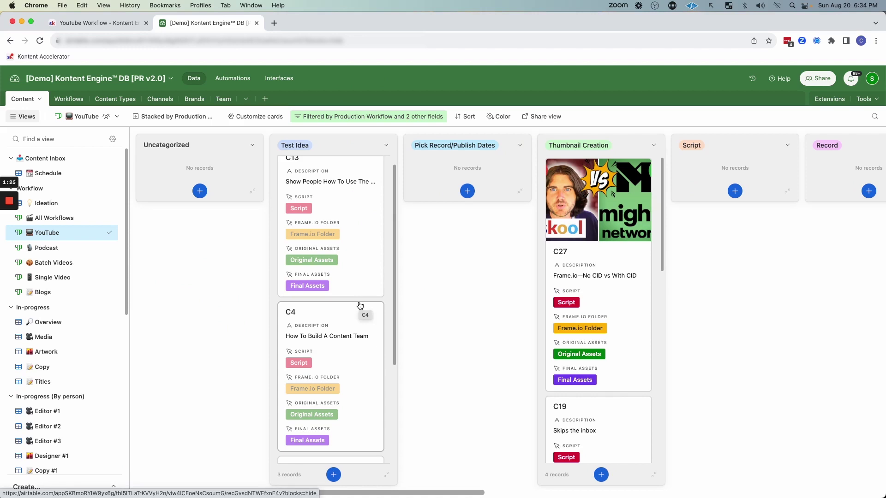
scroll(358, 303, "down", 5)
left_click_drag(181, 292, 252, 354)
mouse_move(315, 337)
left_mouse_down()
mouse_move(389, 308)
mouse_move(453, 184)
left_mouse_up()
Open record C40's full details and scroll through them.
left_click_drag(173, 155, 70, 203)
left_click(435, 230)
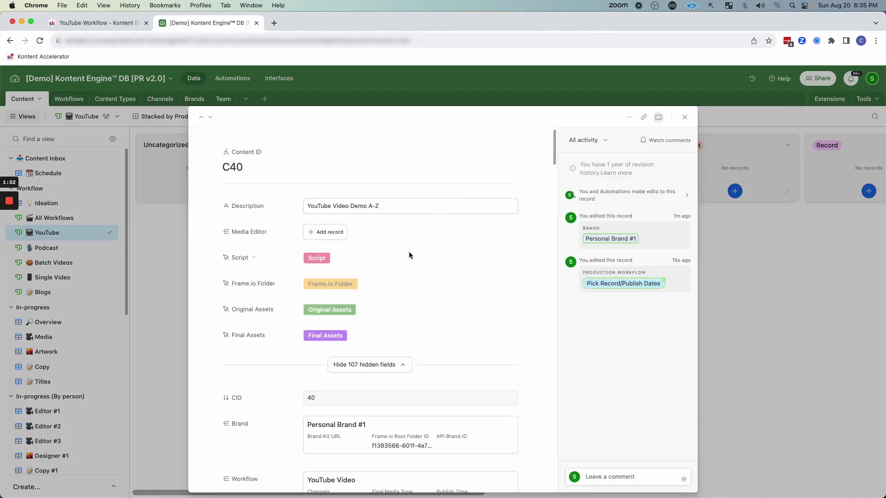
scroll(395, 277, "down", 6)
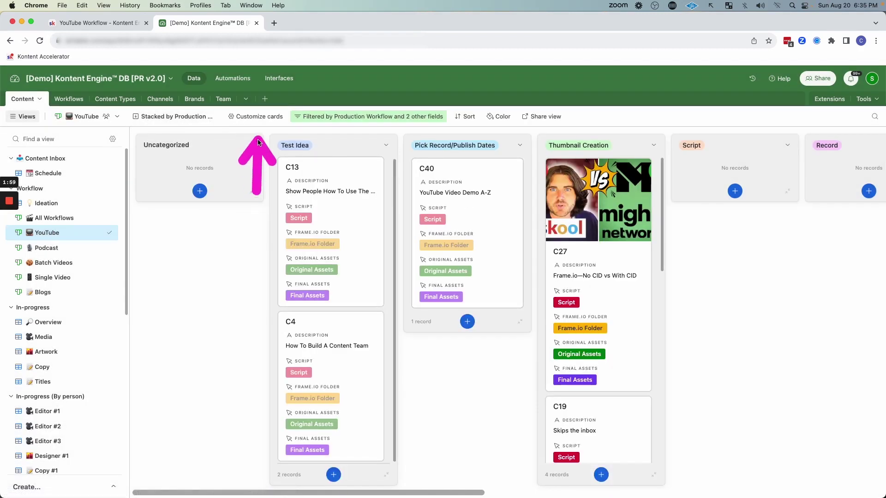
Move Publish Date on the card fields to just below Description.
left_click(255, 117)
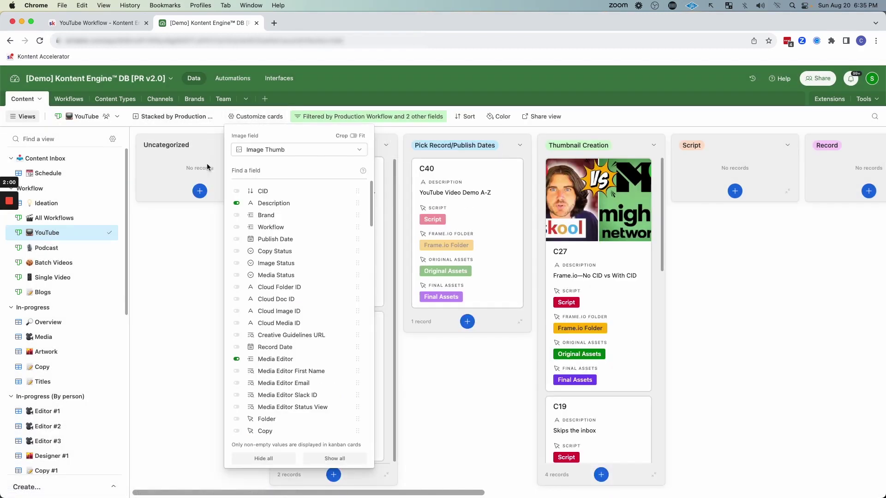
left_click_drag(357, 239, 358, 215)
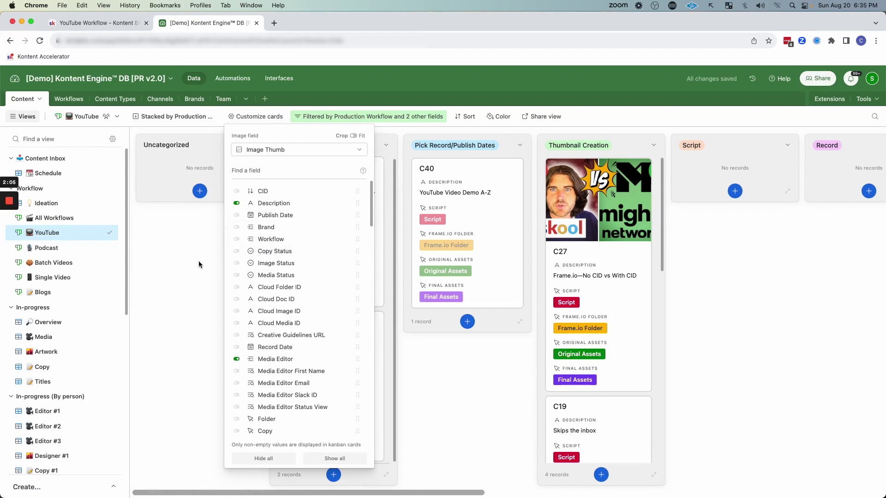
left_click(440, 396)
Review C40's details, including its hidden fields.
left_click(459, 220)
left_click(372, 364)
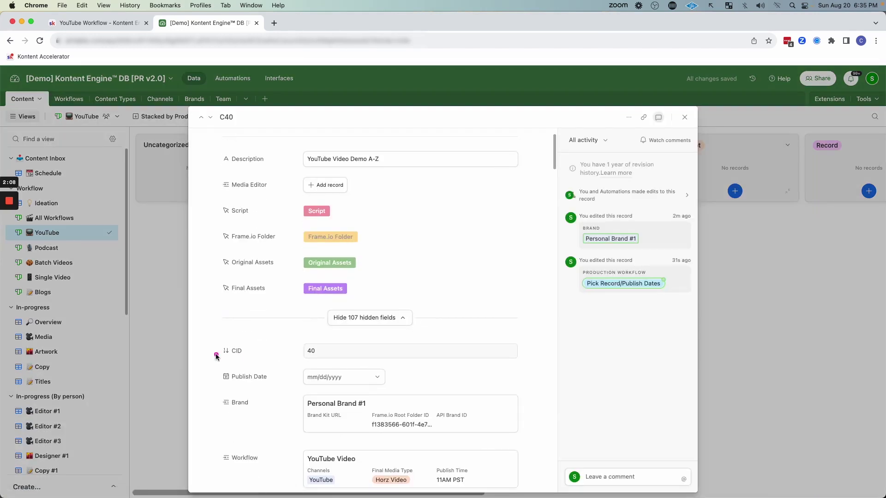
left_click_drag(209, 353, 248, 369)
left_click(168, 326)
Move Record Date on the card fields to just below Publish Date.
left_click(256, 116)
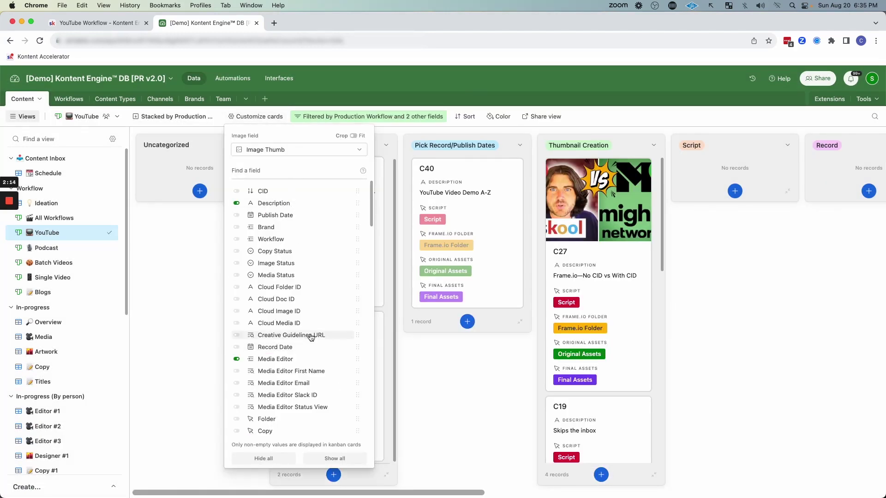
left_click_drag(175, 358, 230, 347)
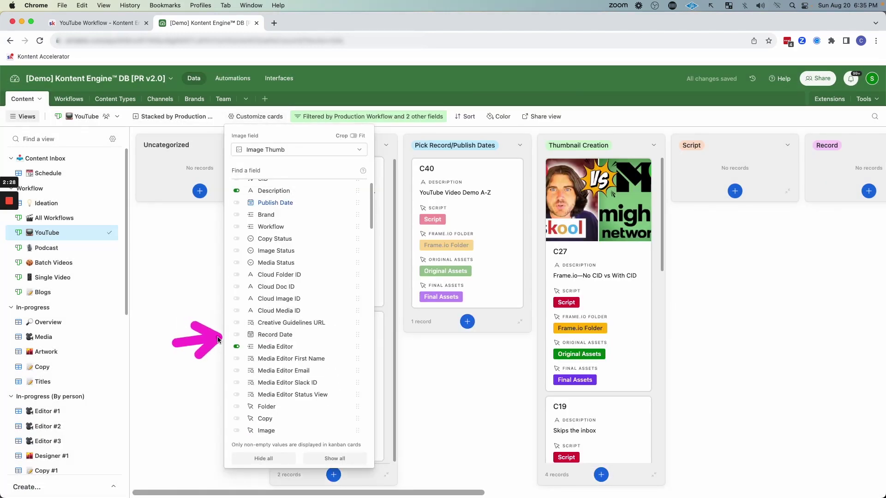
mouse_move(357, 346)
left_mouse_down()
mouse_move(355, 204)
mouse_move(354, 228)
left_mouse_up()
left_click(507, 360)
Give C40 Publish Date 8/24/2023 and Record Date 8/22/2023, then move it to Thumbnail Creation.
left_click(500, 212)
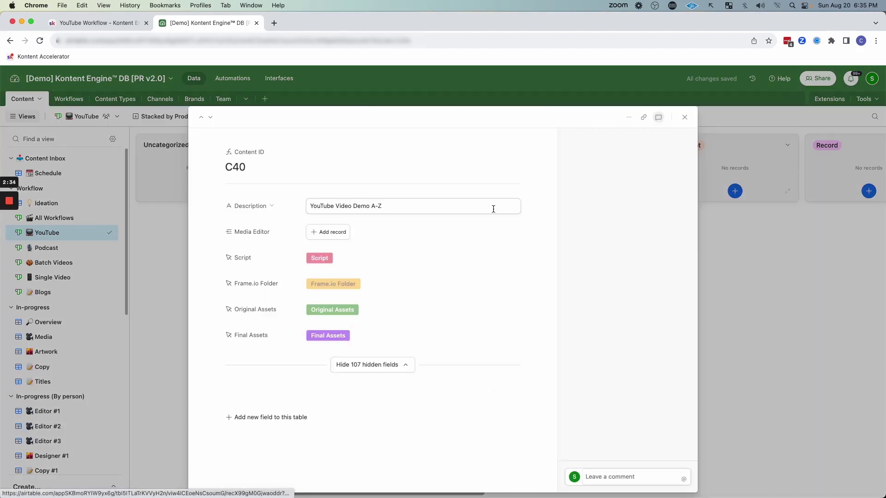
left_click_drag(165, 328, 200, 348)
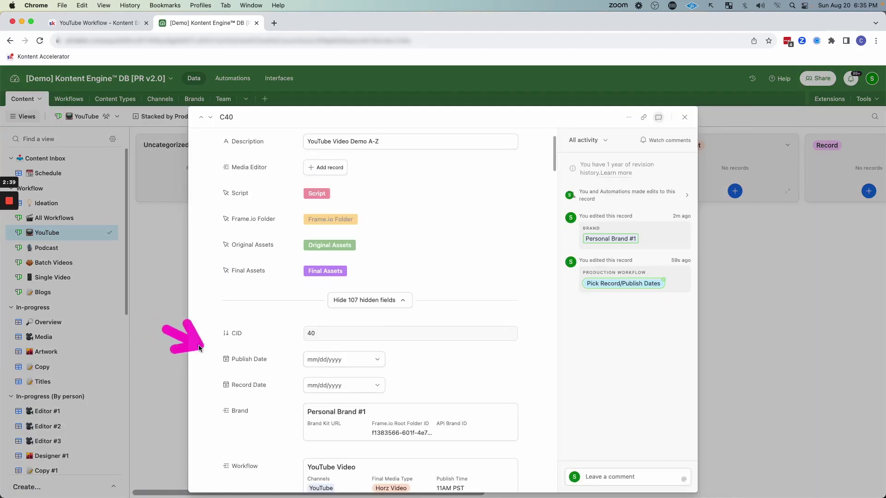
left_click(328, 363)
left_click(384, 450)
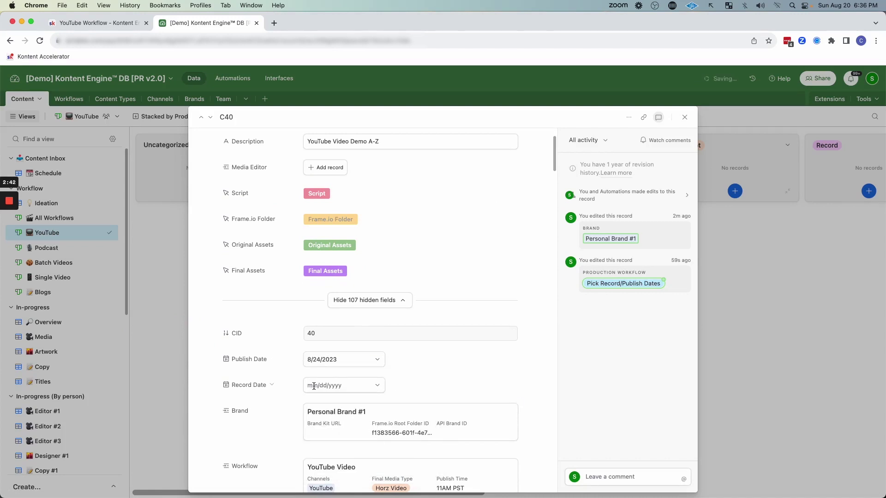
left_click(313, 386)
left_click(355, 352)
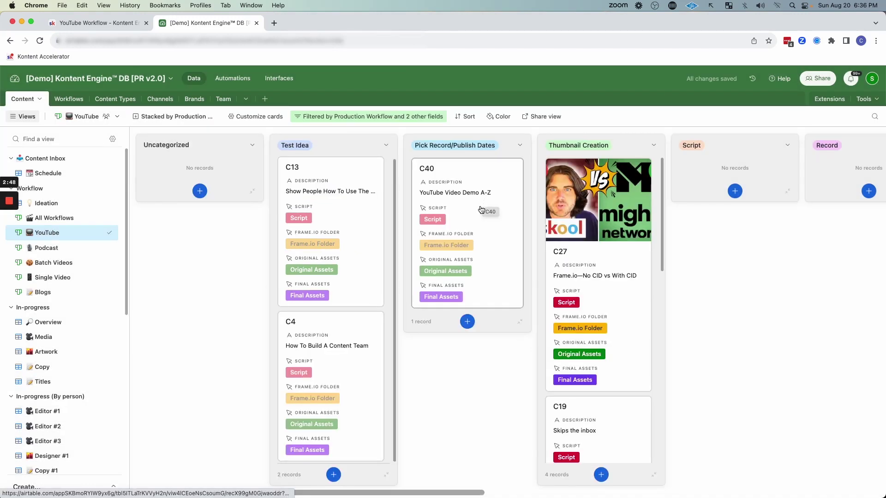
left_click_drag(480, 210, 611, 206)
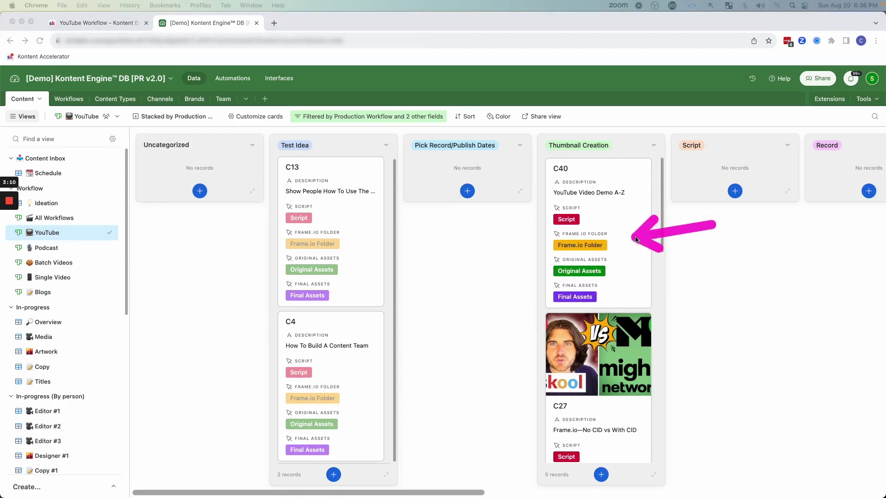
Browse the Schedule and Media views, then show the Artwork list of four records including C40.
left_click(74, 173)
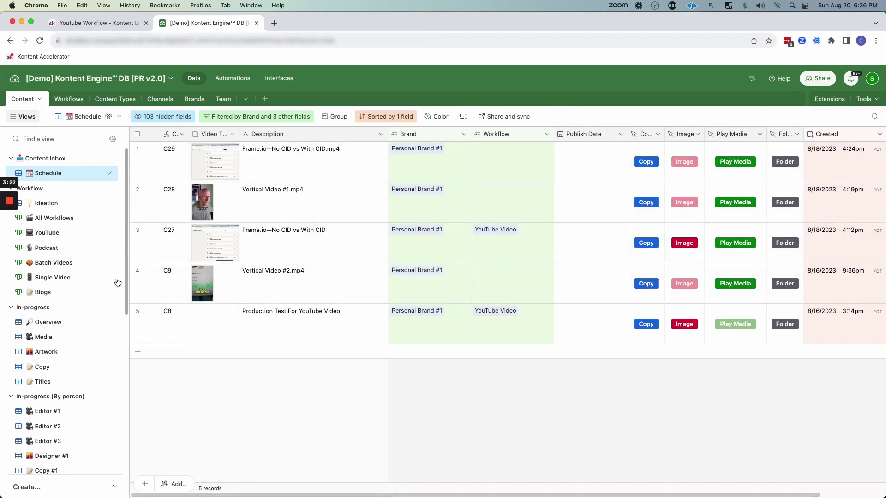
left_click(59, 339)
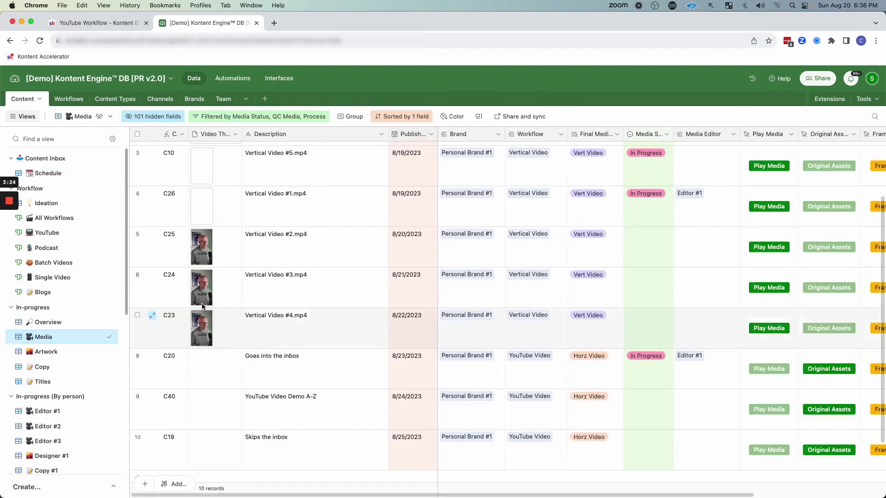
scroll(263, 328, "down", 3)
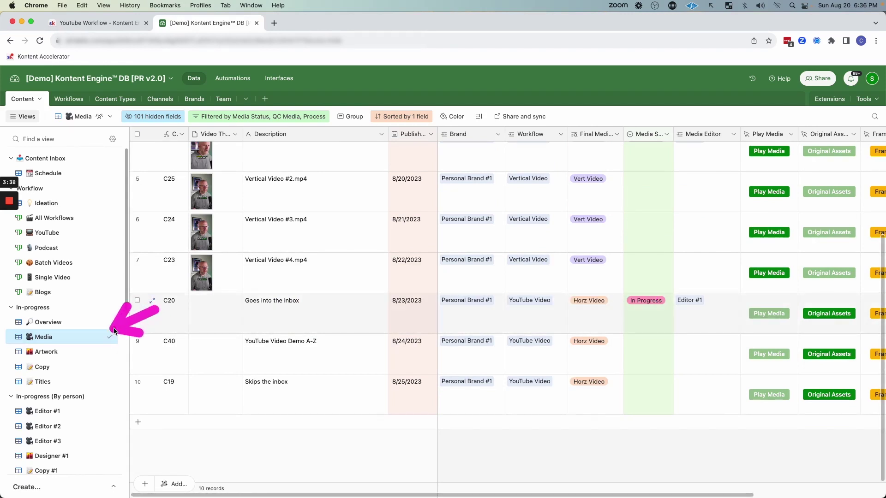
left_click(46, 353)
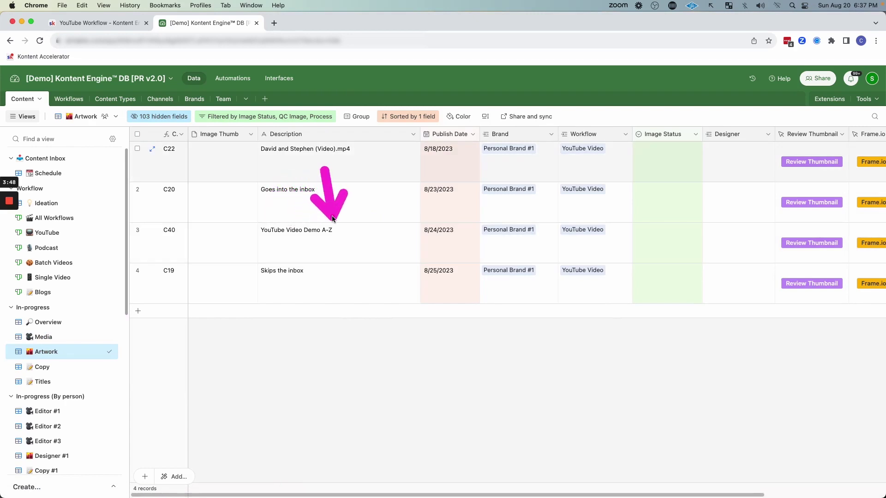
Set C40's Image Status to In Progress.
left_click(657, 238)
left_click(656, 237)
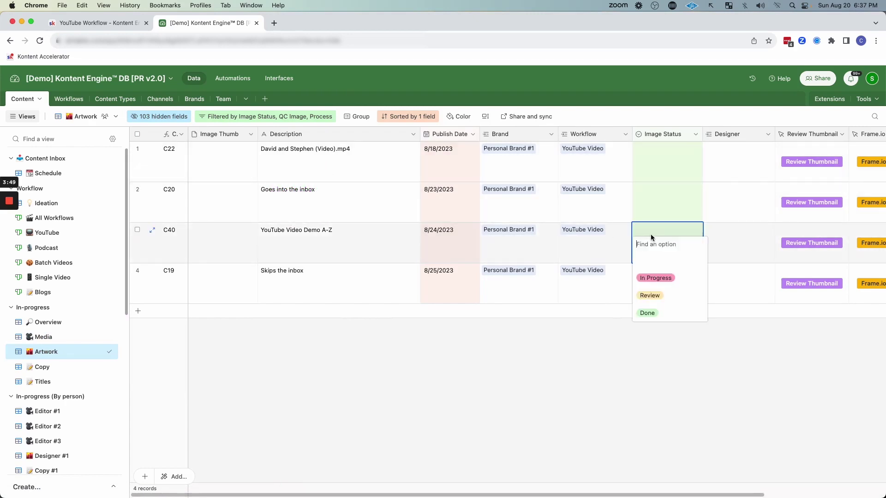
left_click(653, 277)
Assign C40 to Designer #1 and show the Designer #1 list.
left_click(710, 230)
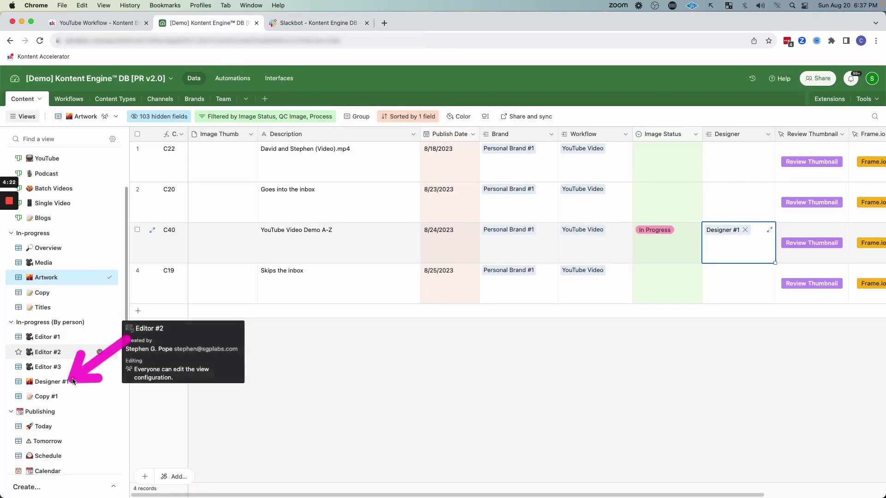
left_click(40, 383)
left_click(39, 382)
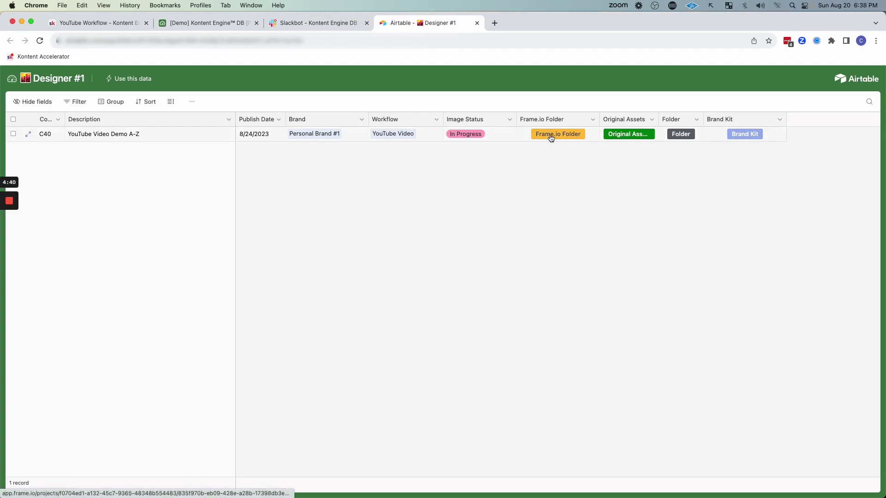
Open C40's empty Frame.io folder 'C40-YouTube Video Demo A-Z', then go back to the Designer #1 list.
left_click(550, 135)
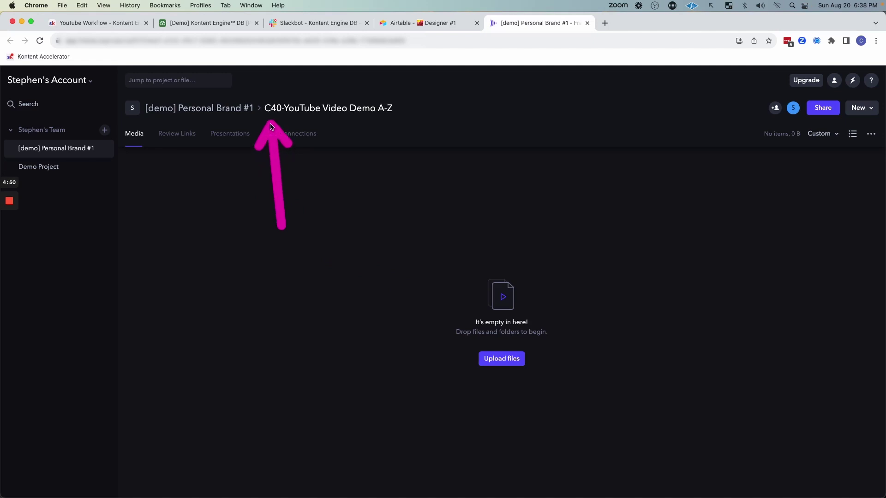
left_click(422, 24)
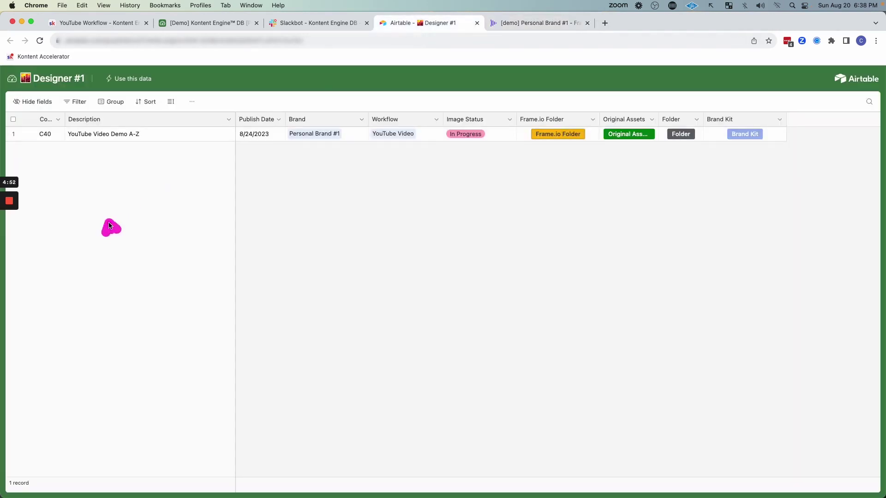
left_click_drag(105, 218, 63, 153)
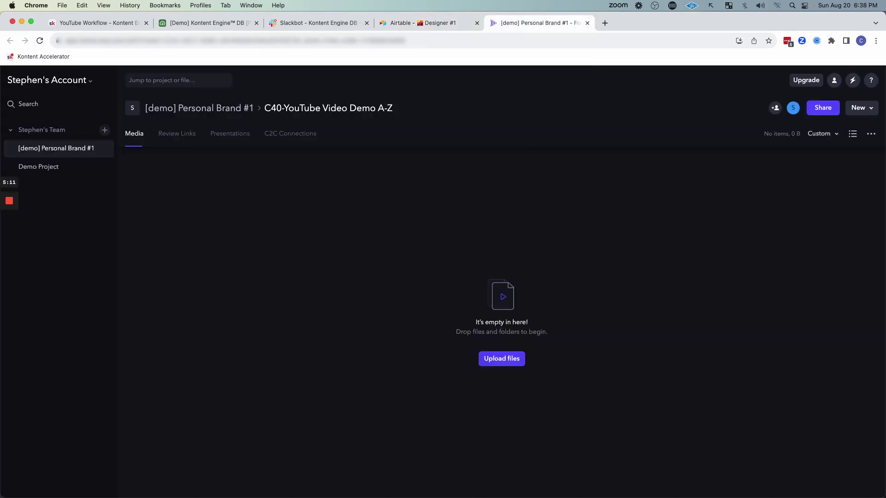
Upload 'C40 Thumbnail #1 copy.png' into the C40-YouTube Video Demo A-Z Frame.io folder.
left_click_drag(863, 88, 296, 275)
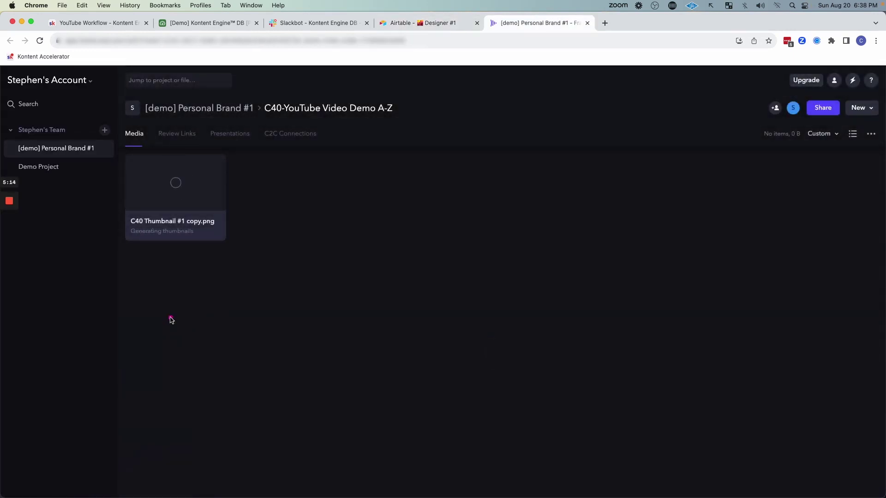
left_click_drag(167, 324, 140, 247)
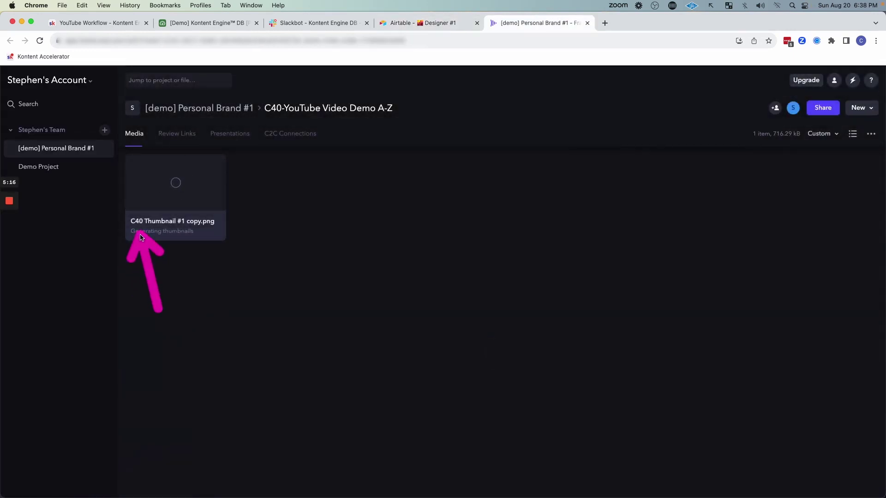
left_click_drag(164, 315, 178, 266)
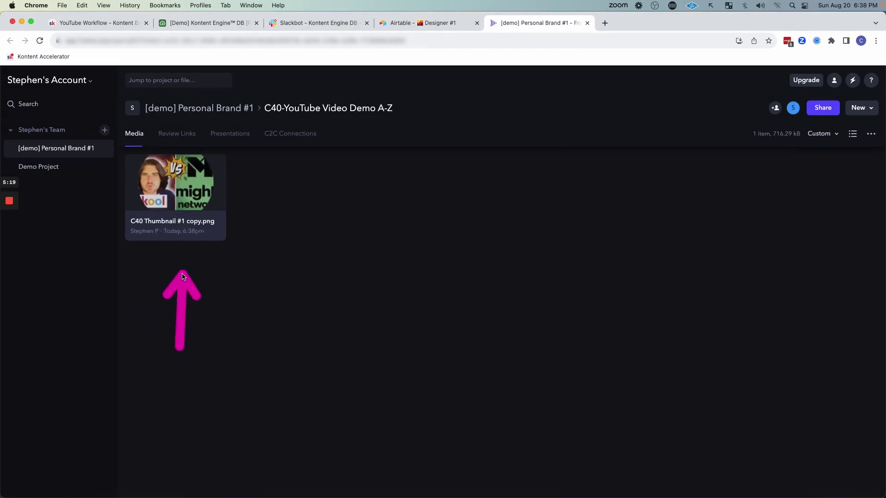
Back in the Airtable Artwork view, check C40's new thumbnail and Review image status.
left_click(212, 24)
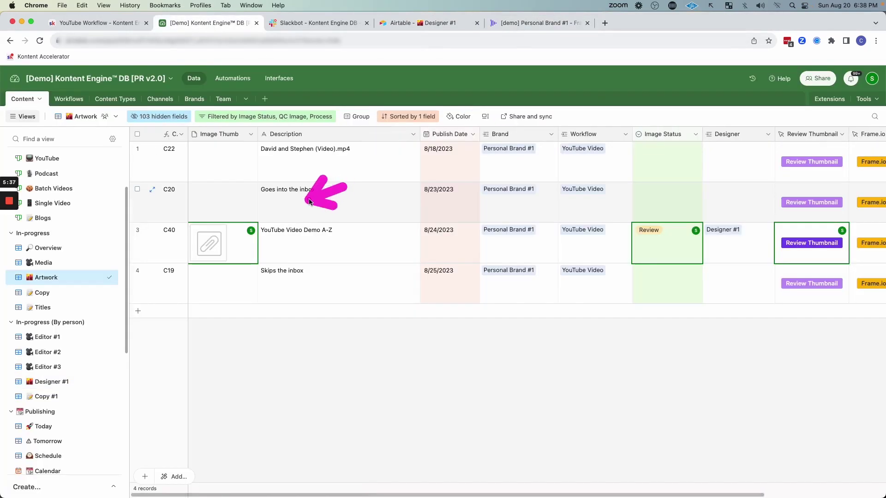
mouse_move(296, 194)
left_mouse_down()
mouse_move(253, 214)
mouse_move(272, 213)
mouse_move(248, 235)
left_mouse_up()
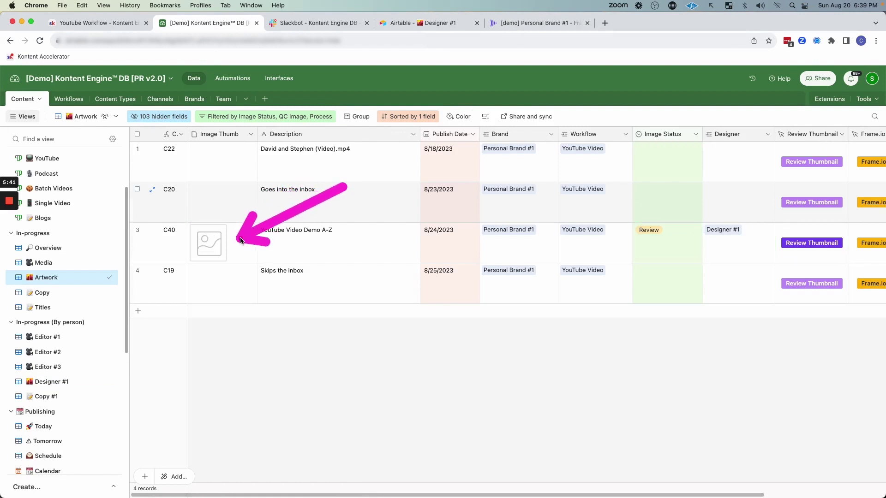
left_click_drag(526, 185, 625, 231)
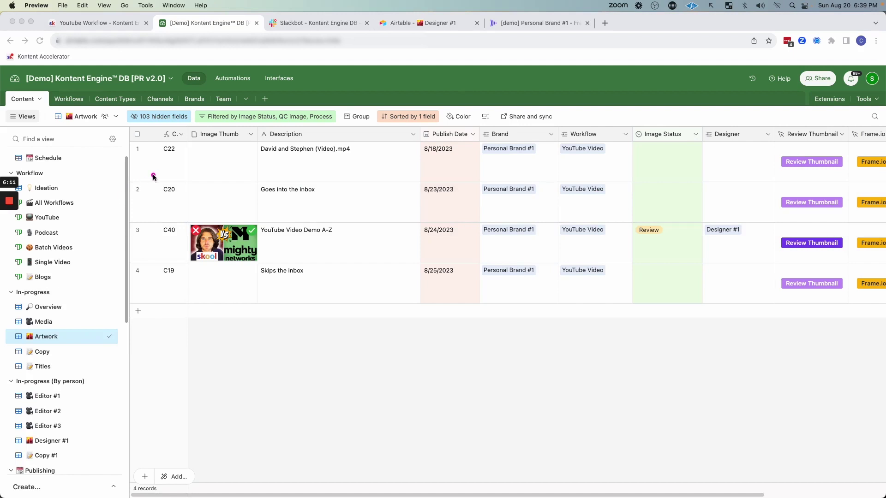
left_click_drag(154, 177, 51, 203)
Check C40's card on the YouTube workflow board.
left_click(47, 218)
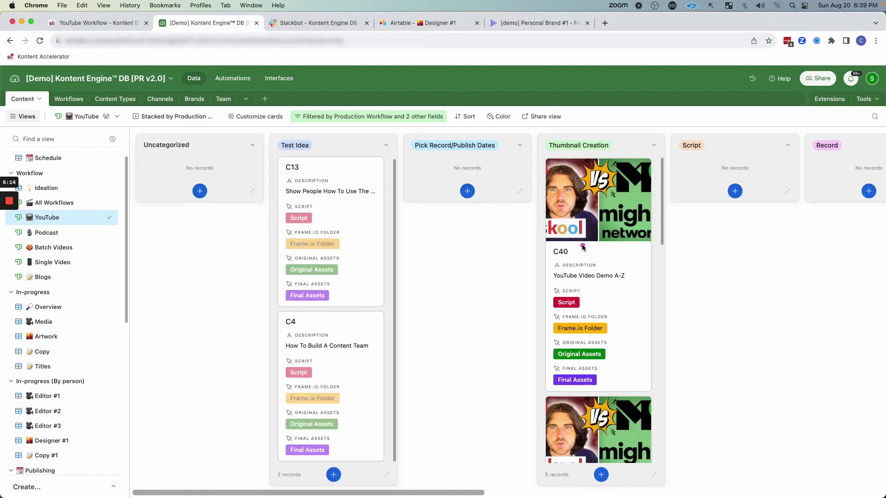
left_click_drag(463, 289, 546, 257)
left_click_drag(745, 274, 657, 231)
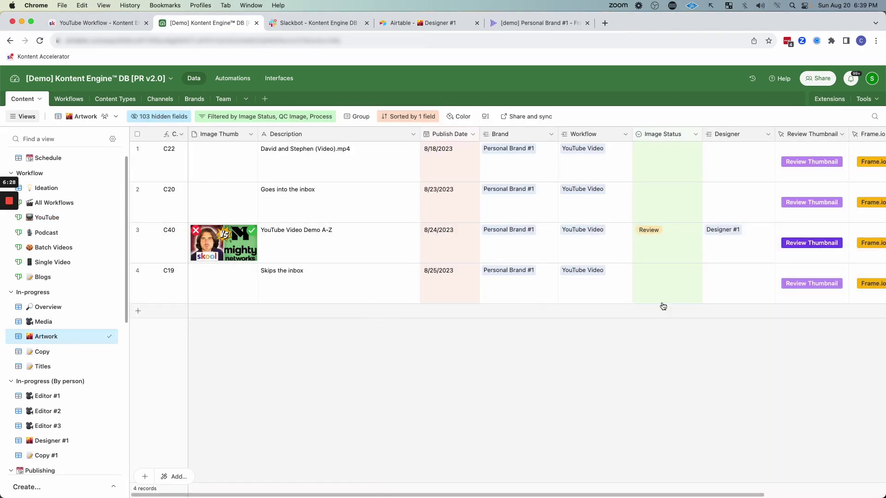
Draw REDO on C40's thumbnail in Frame.io, set it to In Progress, and view the Slack alert.
left_click(797, 244)
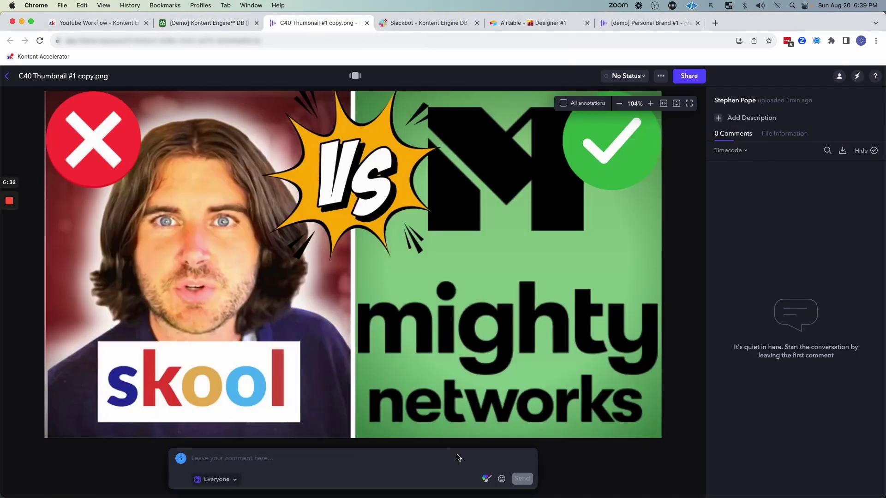
left_click(487, 479)
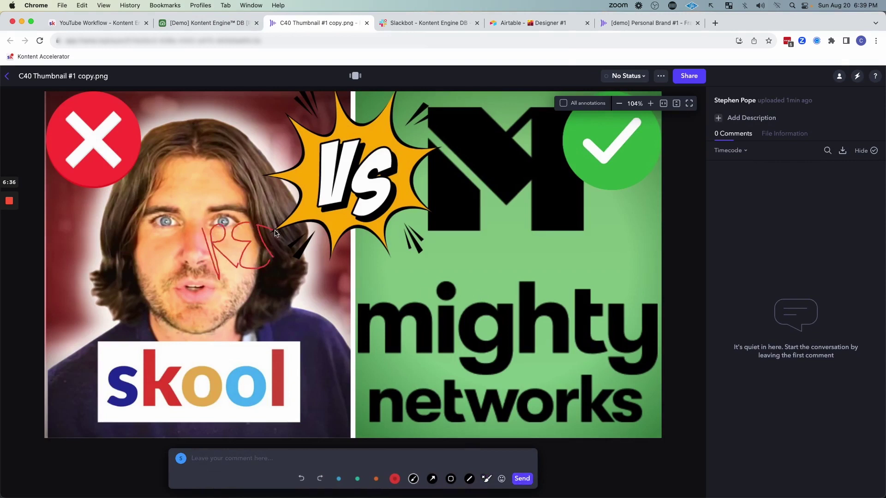
left_click(619, 83)
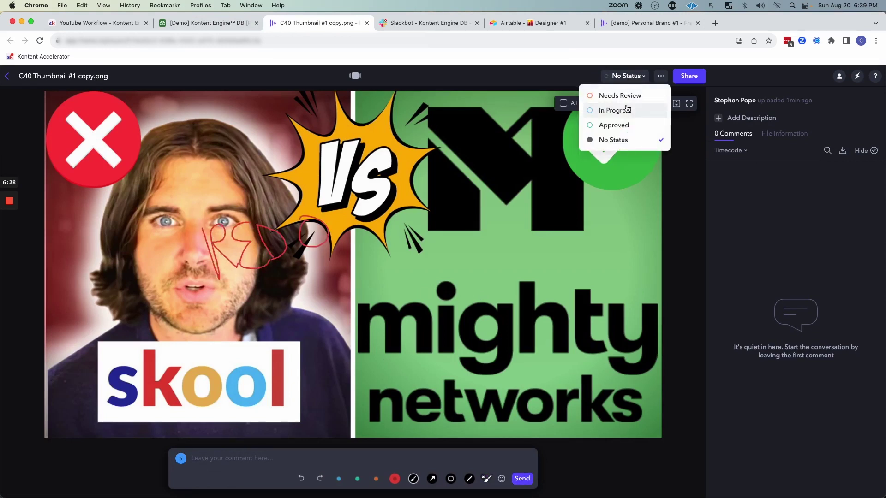
left_click(654, 112)
key("ctrl+Tab")
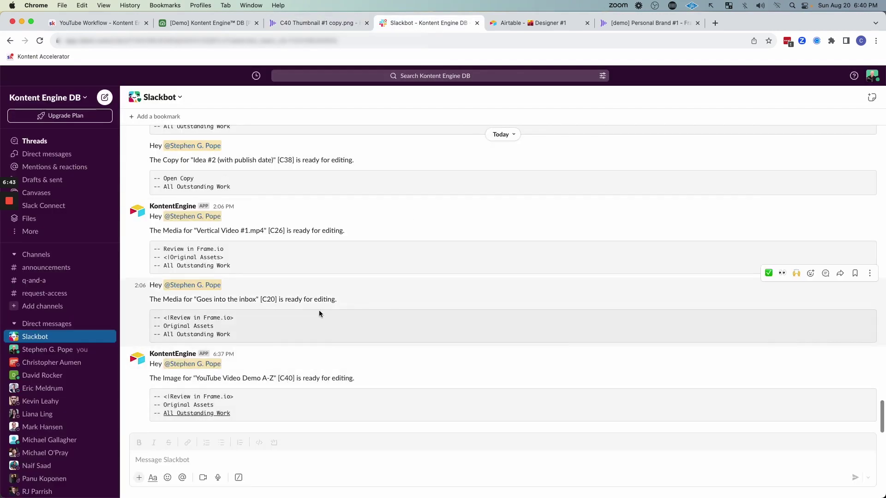
mouse_move(315, 314)
left_mouse_down()
mouse_move(258, 362)
mouse_move(258, 378)
mouse_move(225, 396)
left_mouse_up()
Open the thumbnail review from the Slack alert, then upload C40 Image #2 copy.png to the C40 folder.
left_click(200, 395)
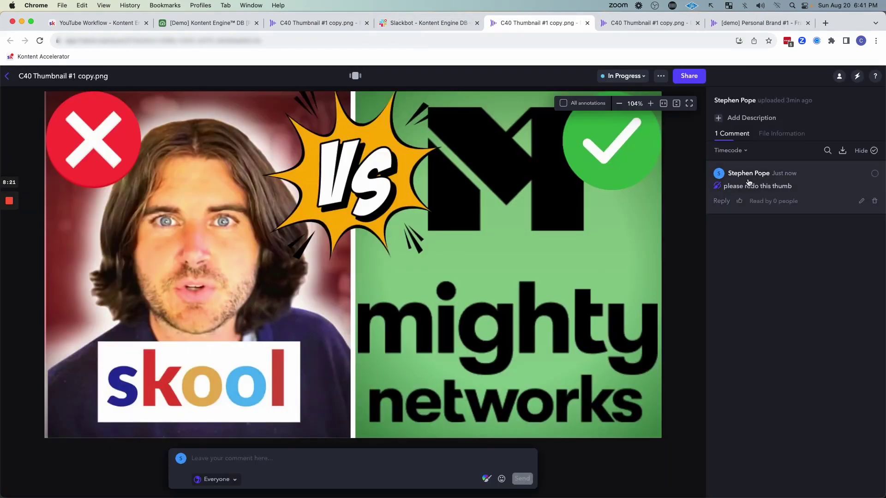
left_click_drag(425, 169, 335, 221)
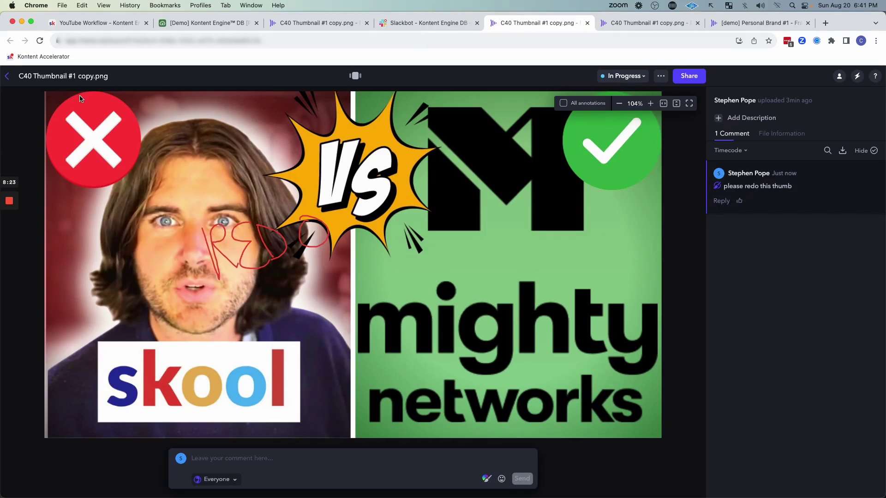
left_click(17, 81)
left_click_drag(353, 222, 301, 136)
mouse_move(565, 152)
left_mouse_down()
mouse_move(477, 250)
mouse_move(483, 247)
left_mouse_up()
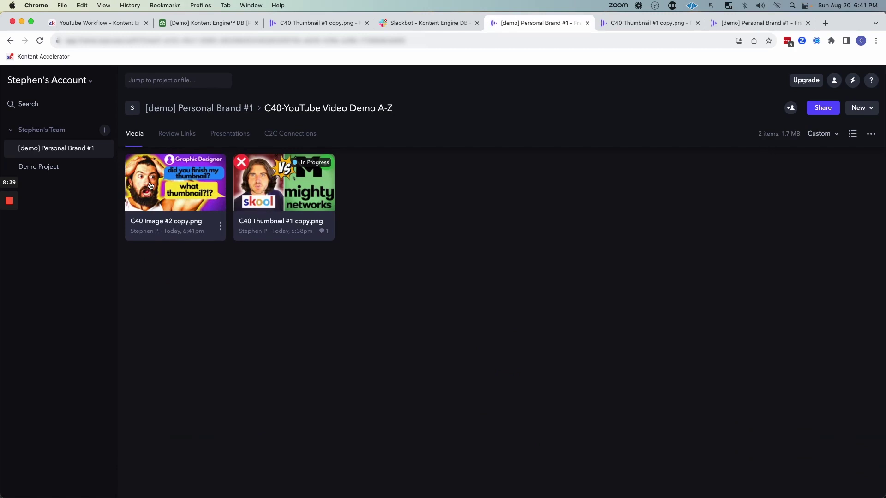
Stack C40 Image #2 onto C40 Thumbnail #1 as version 2 and open it.
left_click_drag(150, 185, 286, 185)
left_click_drag(297, 131, 237, 158)
left_click_drag(336, 313, 287, 241)
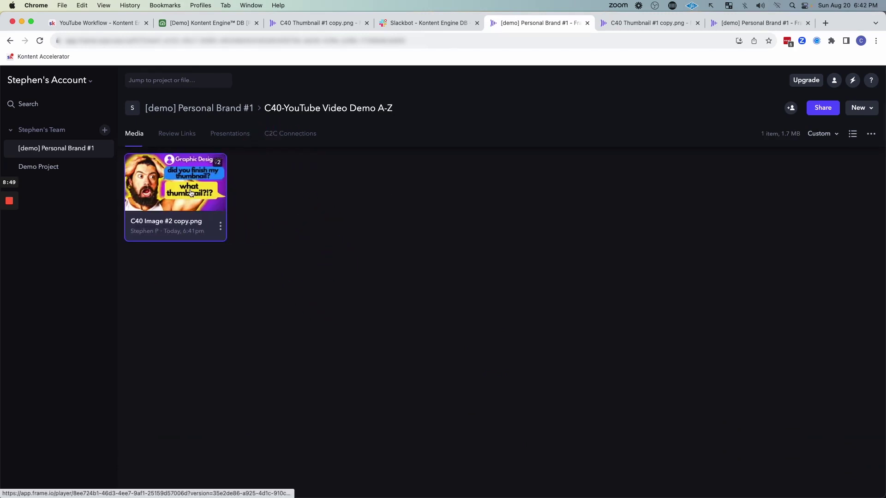
left_click(189, 194)
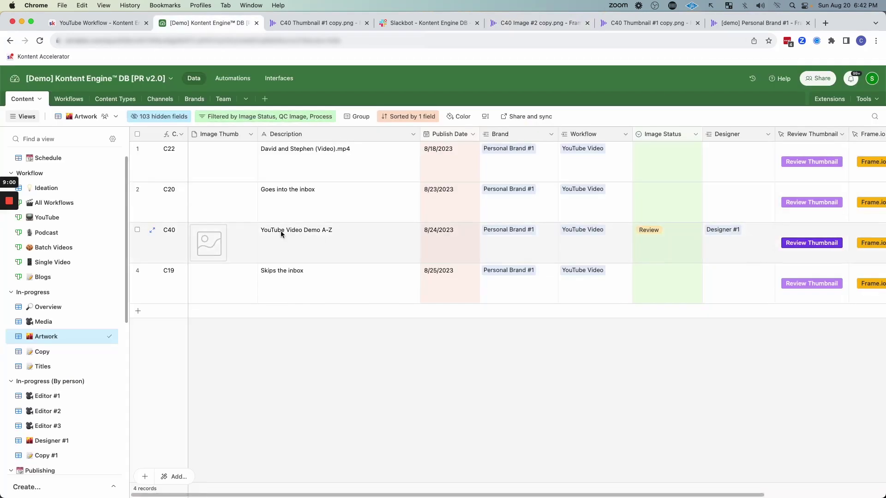
left_click_drag(341, 183, 243, 233)
Set C40's Image Status to Done in the Artwork view.
left_click_drag(339, 183, 358, 235)
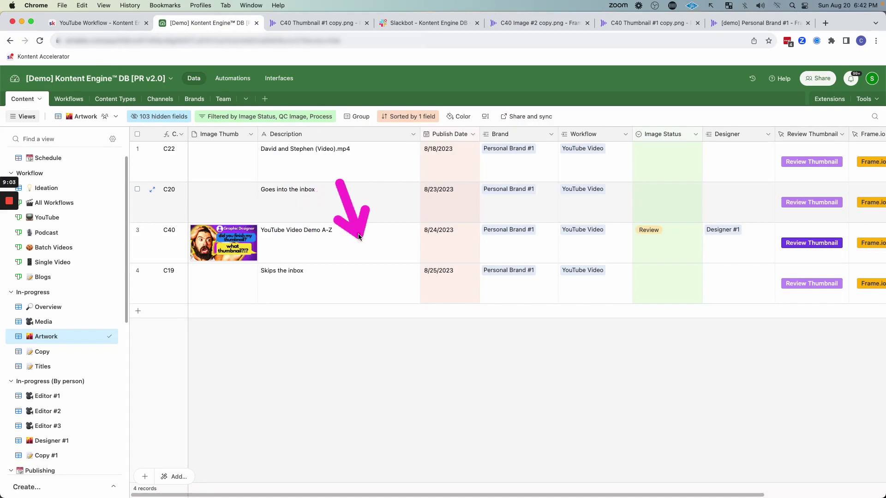
left_click_drag(545, 187, 620, 227)
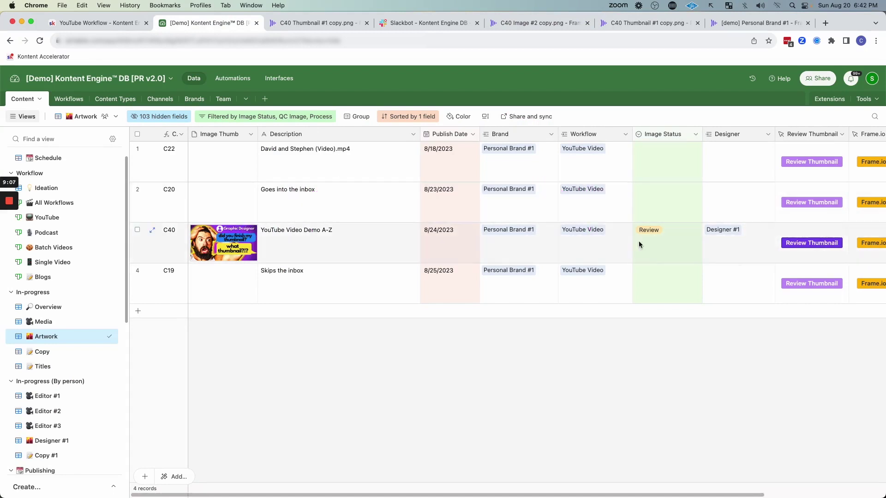
left_click_drag(579, 278, 614, 245)
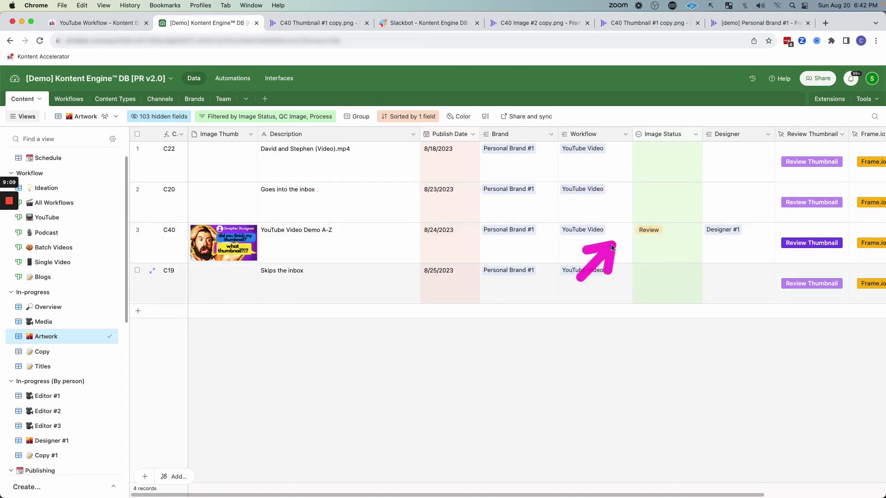
left_click(650, 235)
left_click(657, 312)
Switch to the YouTube board and find C40 in the Script stage.
left_click_drag(184, 156, 98, 211)
left_click(53, 222)
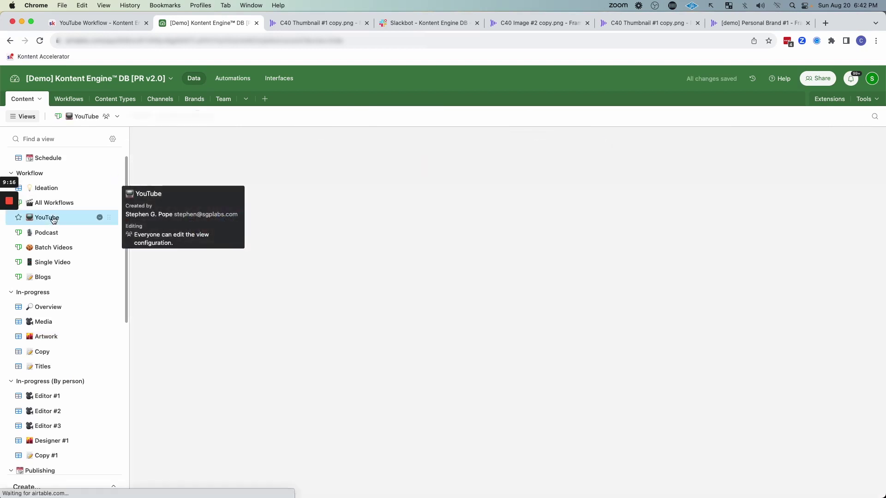
mouse_move(438, 268)
left_mouse_down()
mouse_move(547, 220)
mouse_move(539, 267)
mouse_move(542, 252)
mouse_move(644, 242)
mouse_move(685, 251)
left_mouse_up()
scroll(509, 264, "right", 5)
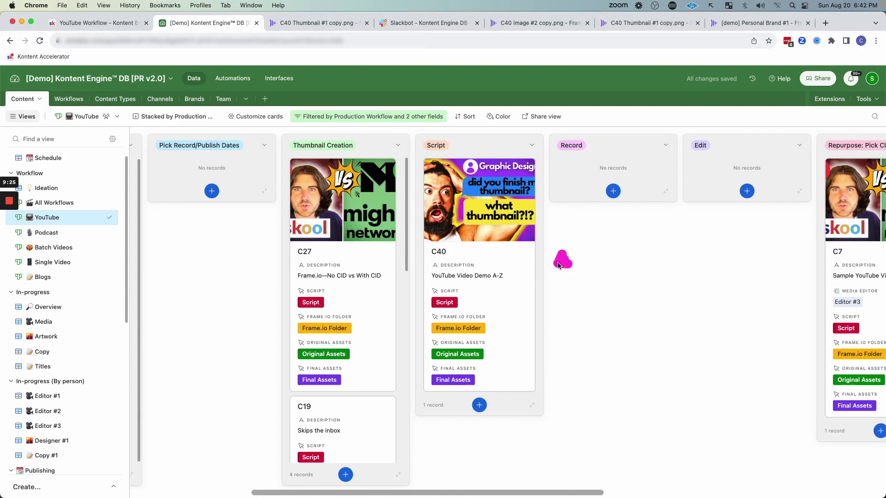
Add a Hook heading to C40's Google Docs script and move its card from Script to Record.
left_click_drag(555, 266, 436, 298)
left_click(445, 302)
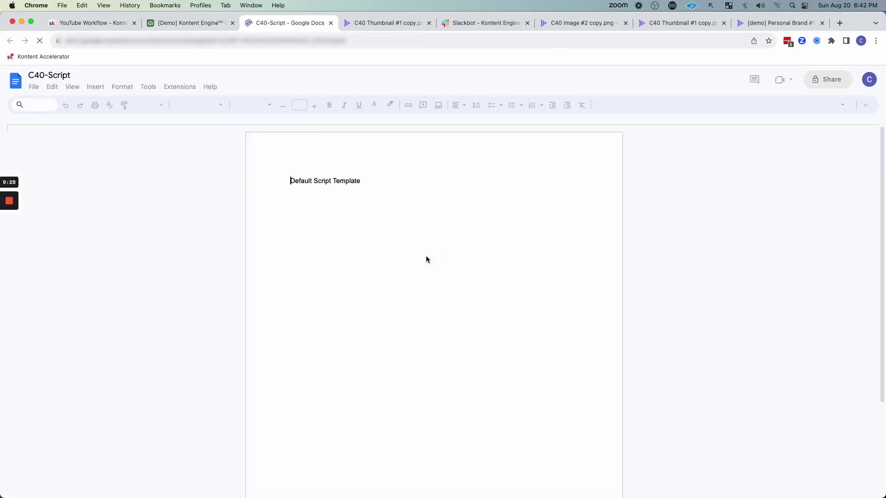
left_click(362, 180)
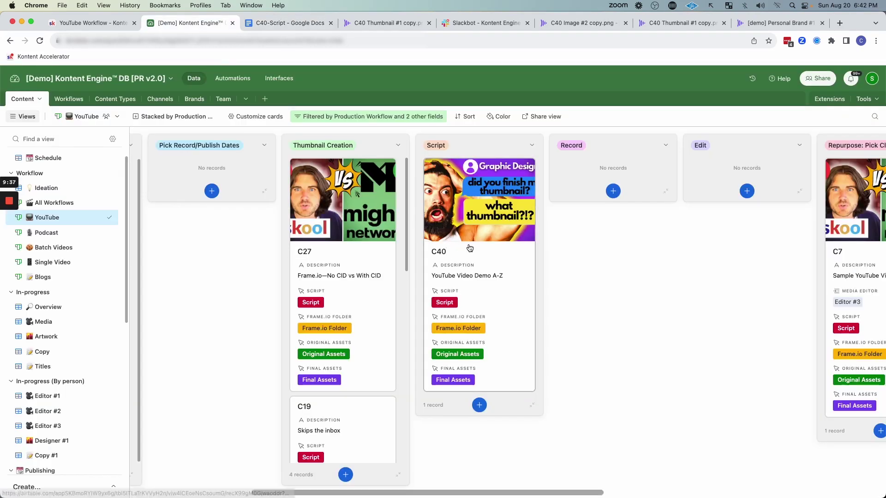
left_click_drag(449, 247, 602, 251)
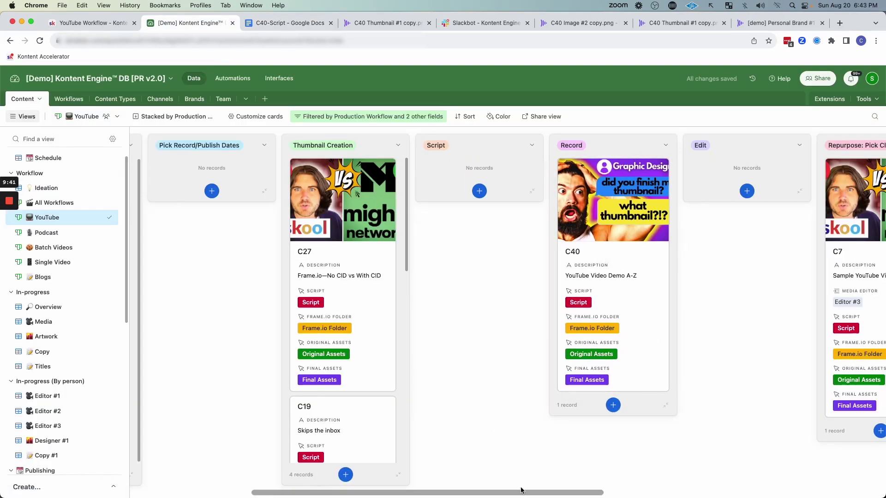
From the C40 card's Original Assets tag, open its still-empty Google Drive folder.
left_click_drag(521, 490, 588, 491)
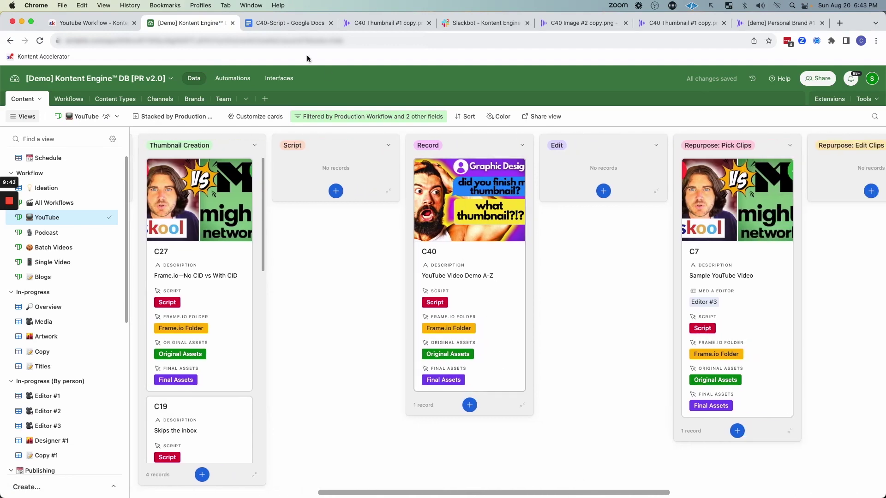
left_click(290, 23)
left_click(203, 23)
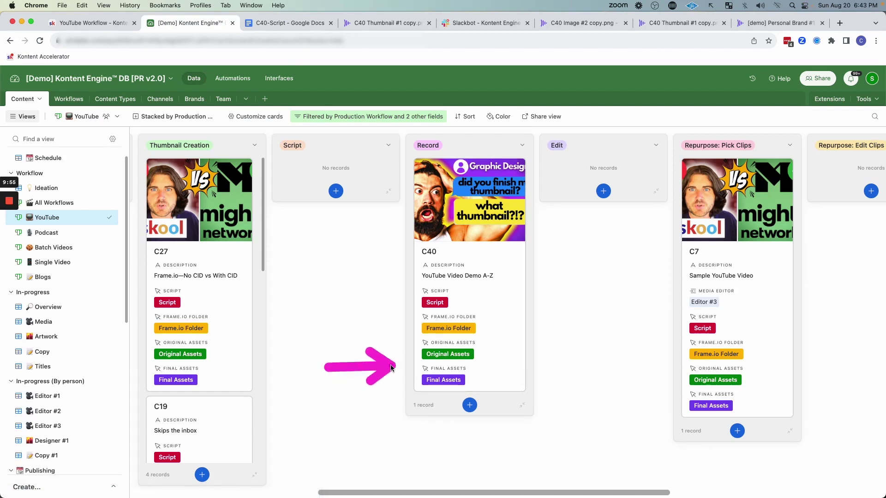
left_click(448, 355)
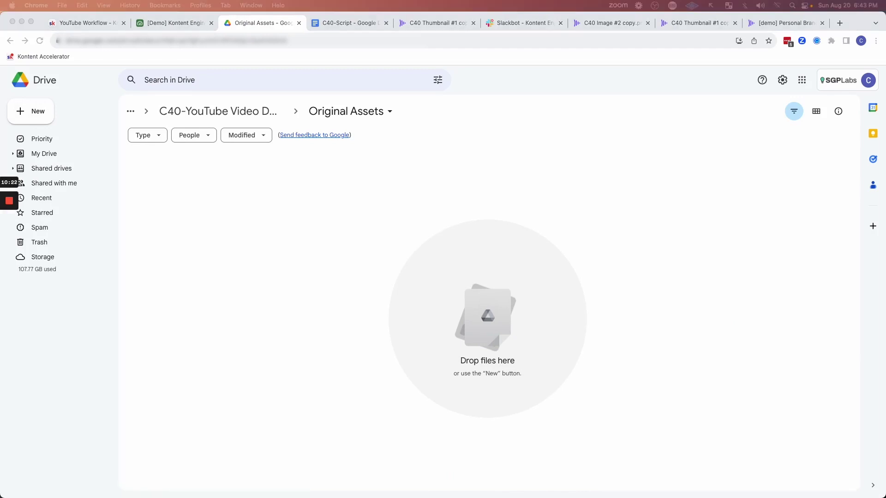
Upload Sample YouTube copy.mp4 (91.2 MB) into C40's Original Assets Drive folder.
left_click_drag(437, 308, 372, 291)
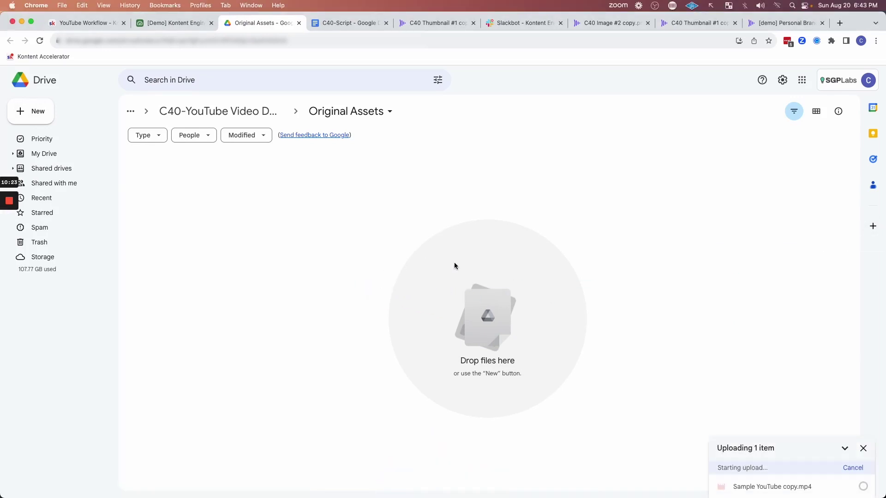
left_click_drag(610, 446, 690, 477)
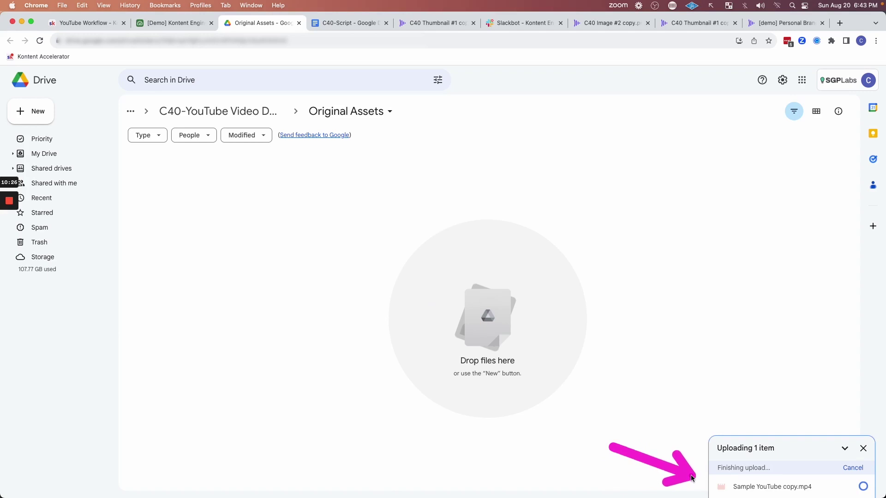
left_click_drag(270, 302, 213, 205)
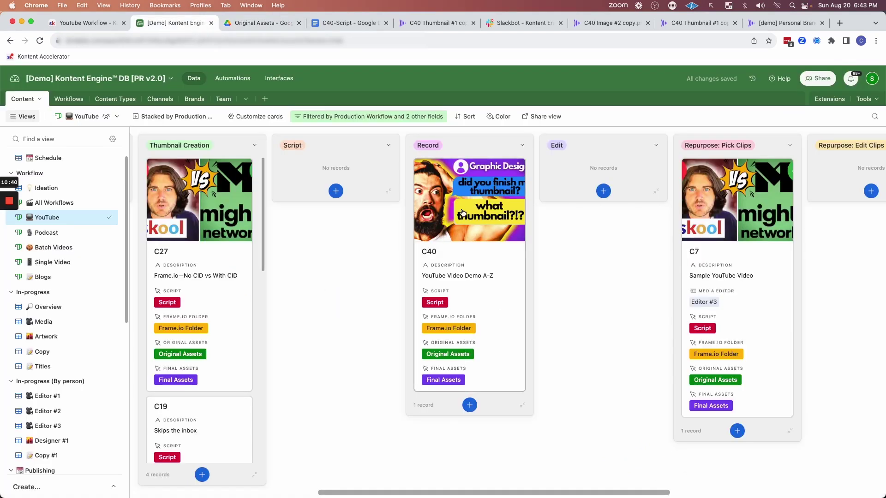
Move C40's card from Record to Edit and check its media status in the Media view.
left_click_drag(462, 210, 598, 210)
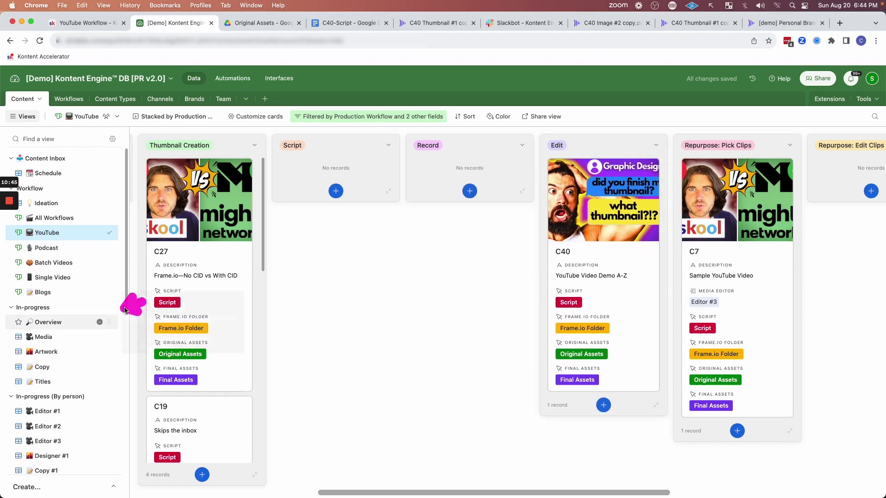
left_click(43, 337)
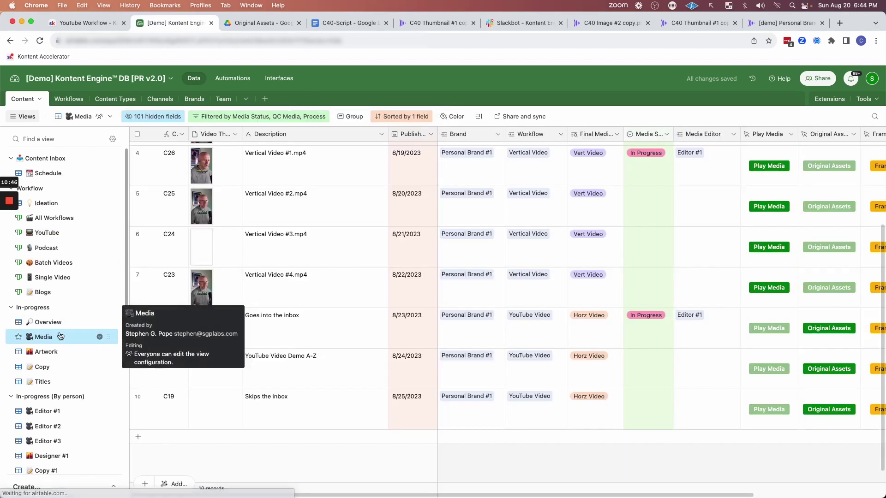
left_click(641, 370)
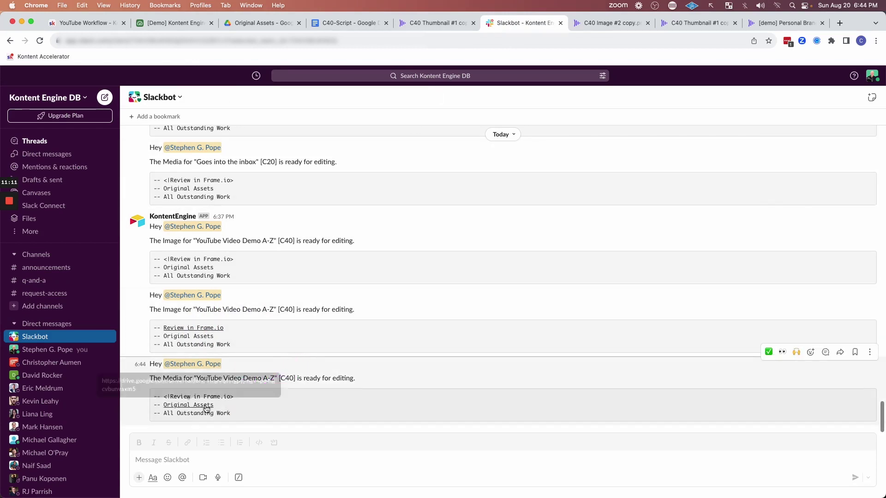
From the Slack alert, open Original Assets and then the Editor #1 All Outstanding Work view.
left_click(206, 406)
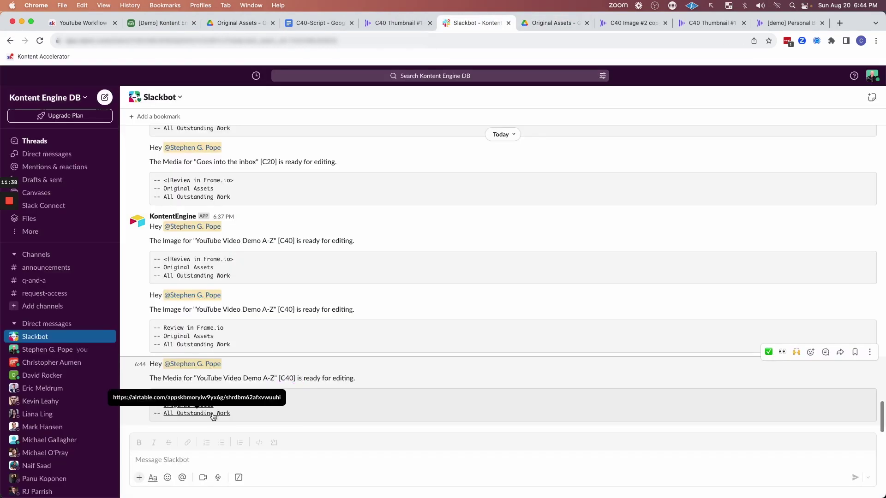
left_click(214, 415)
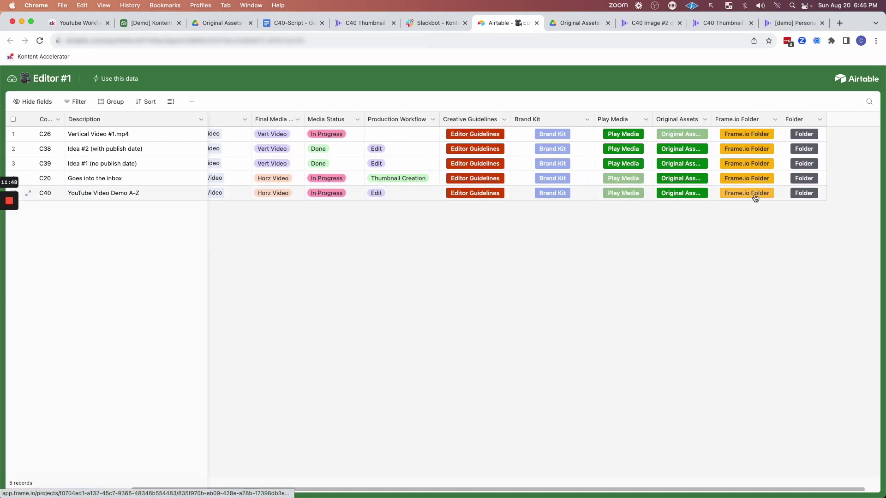
Use the Frame.io Folder button on C40's Editor #1 row to open its folder.
left_click(752, 194)
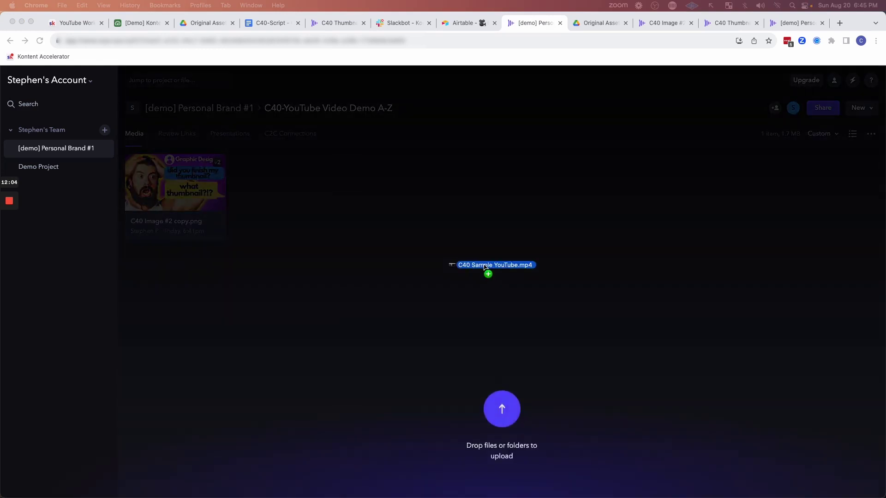
Upload C40 Sample YouTube.mp4 into the C40-YouTube Video Demo A-Z Frame.io folder.
left_click_drag(484, 267, 469, 261)
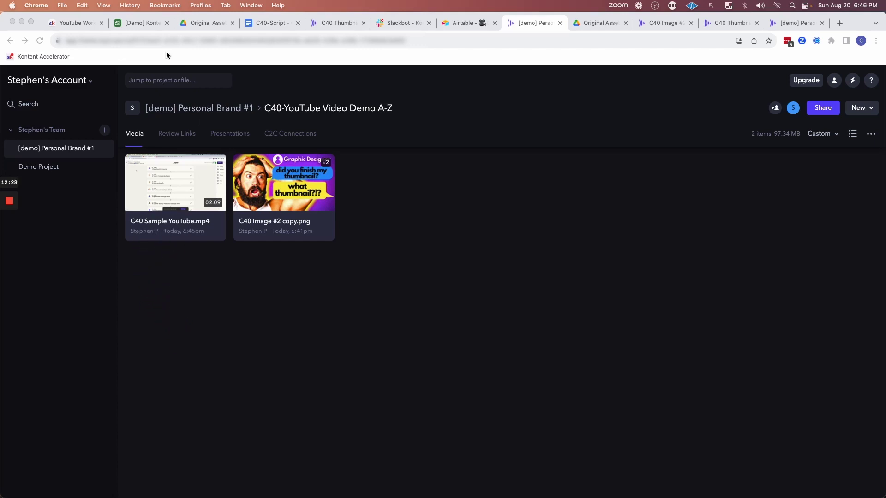
Switch back to Airtable's Media view and bring C40's row into view.
left_click(141, 24)
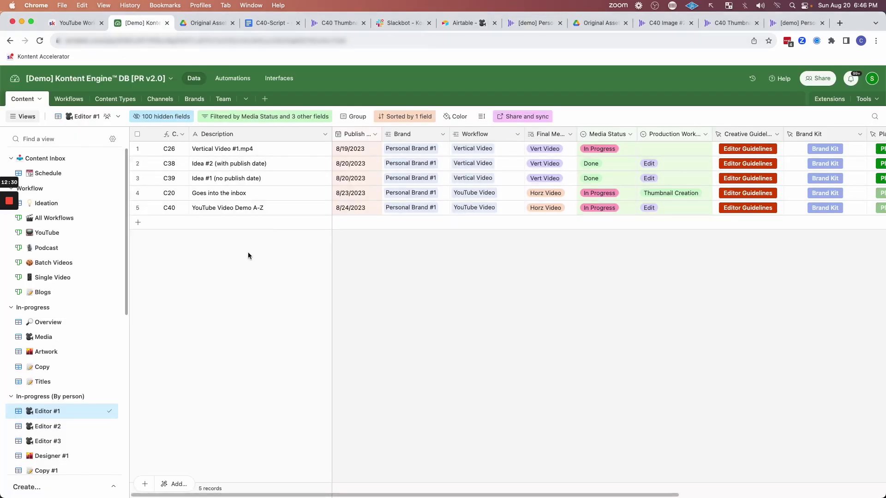
left_click(44, 337)
scroll(370, 263, "down", 1)
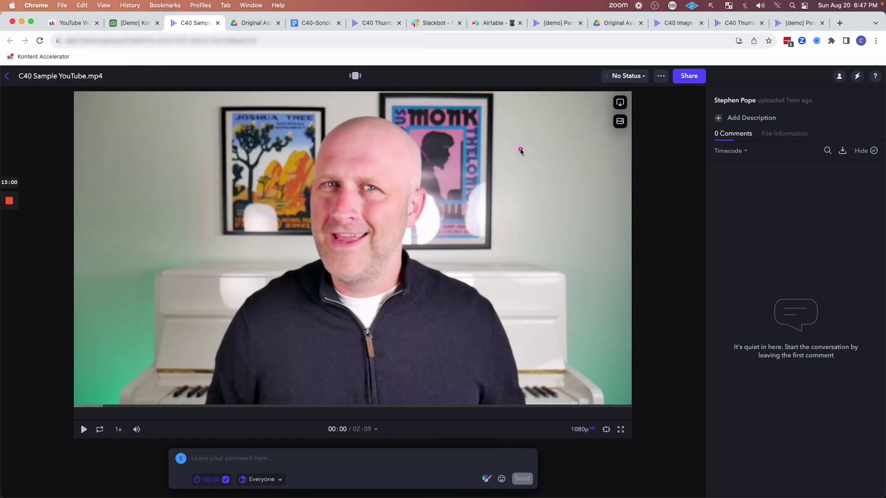
Show the No Status review options for the C40 video in Frame.io.
left_click(624, 76)
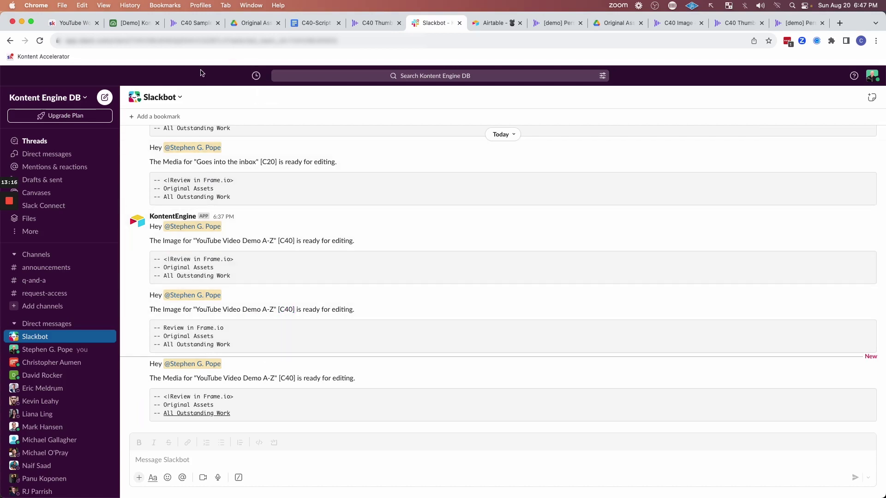
Set C40's Media Status to Done in Airtable.
left_click(137, 23)
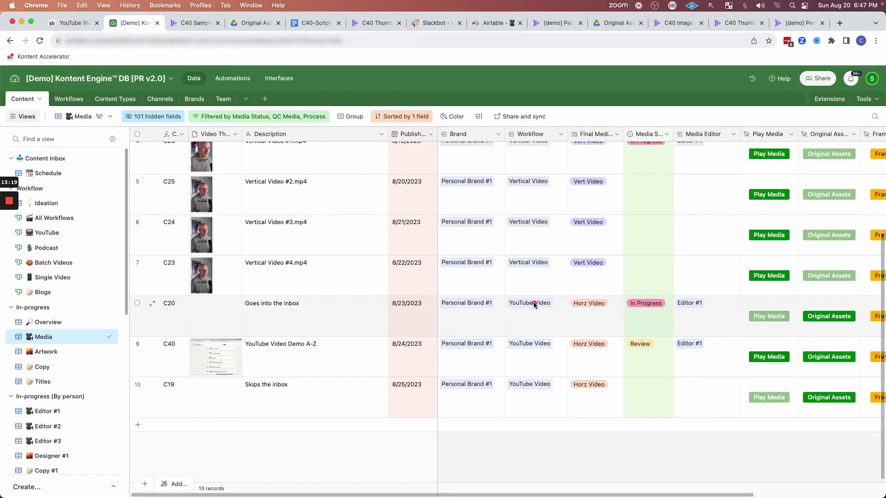
left_click(648, 350)
left_click(648, 350)
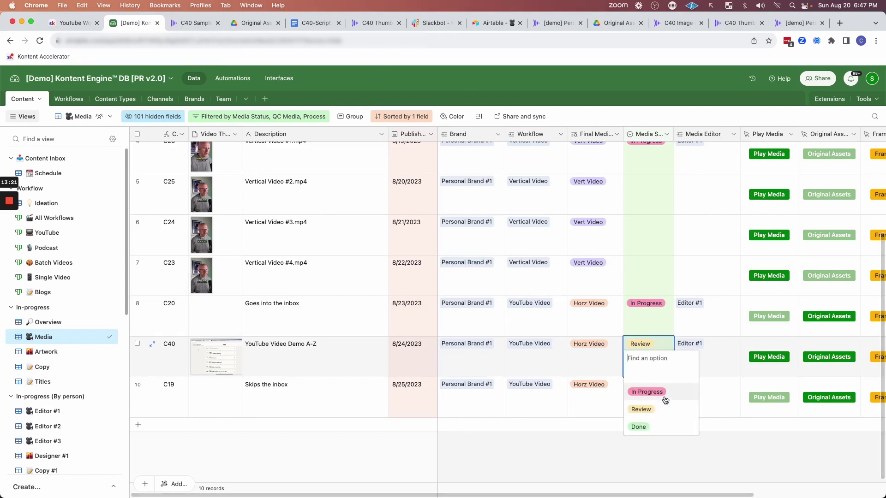
left_click(665, 426)
Move C40's card from Edit to Repurpose: Pick Clips on the YouTube workflow board.
left_click(54, 232)
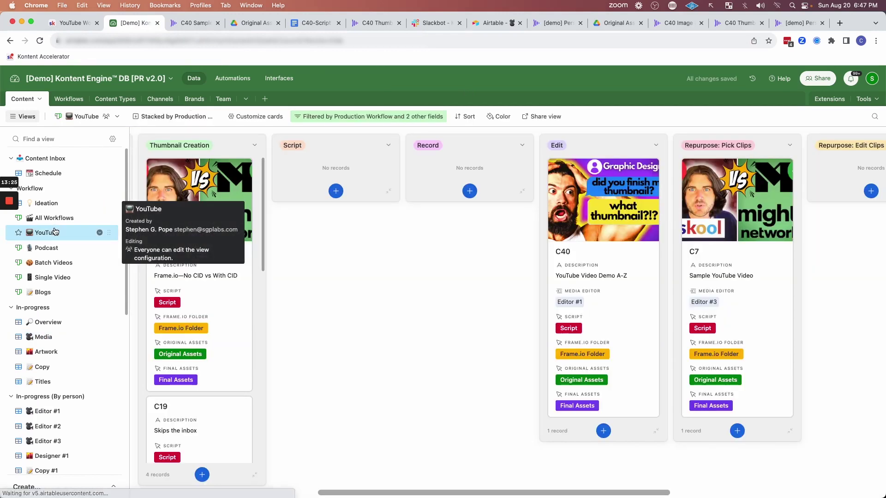
scroll(376, 337, "right", 3)
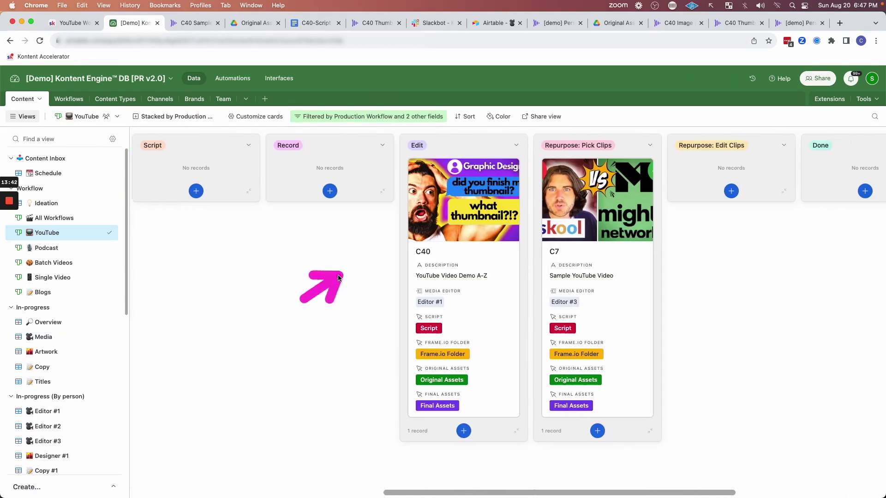
left_click_drag(465, 212, 618, 199)
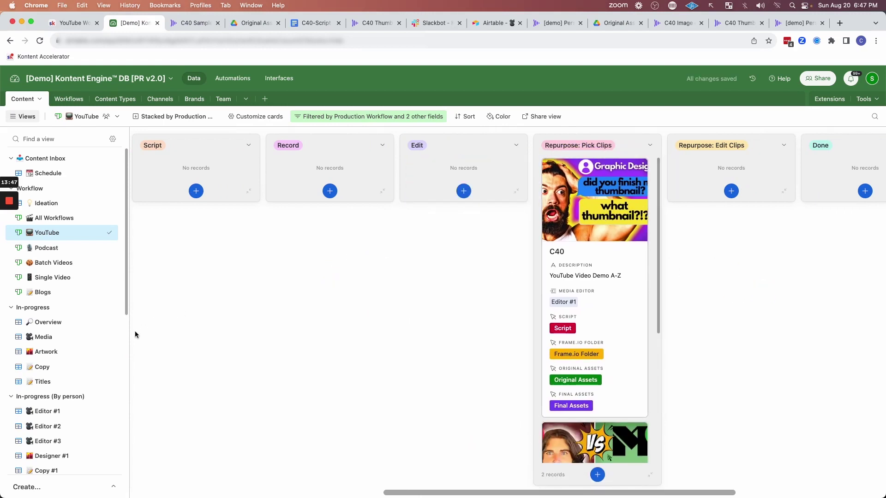
Open C40's Frame.io folder from the Editor #1 view.
left_click(69, 411)
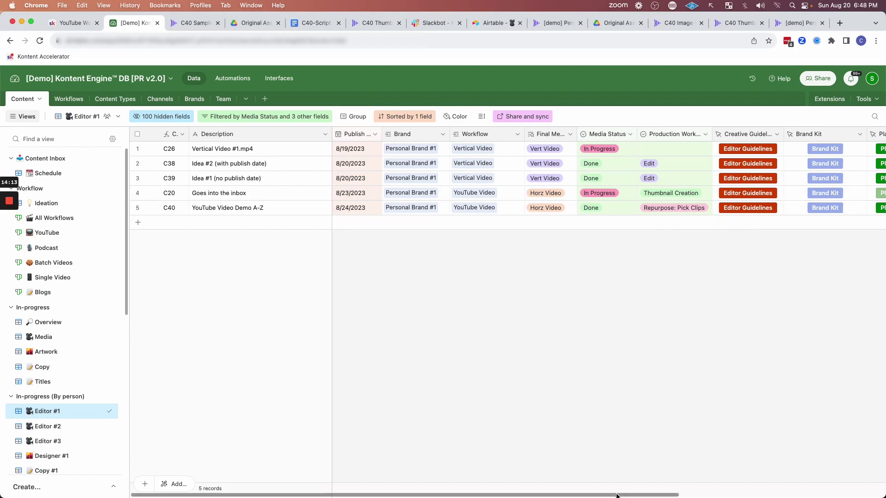
scroll(618, 491, "right", 5)
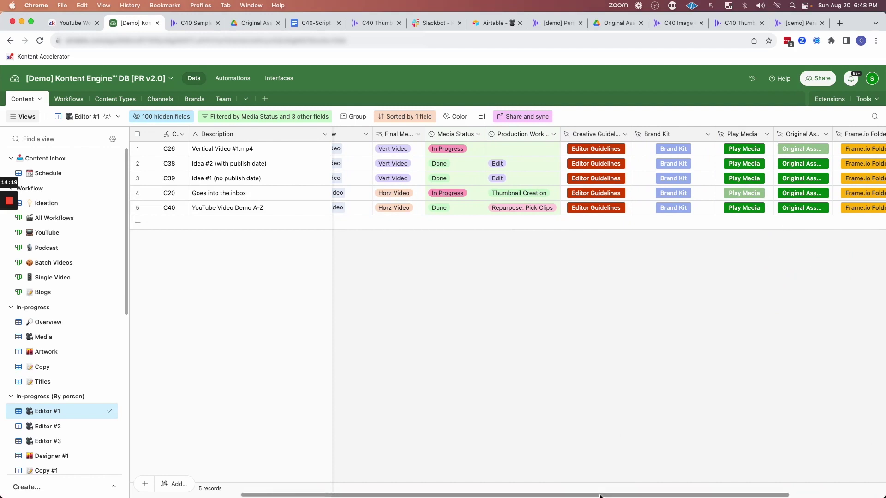
scroll(655, 489, "right", 4)
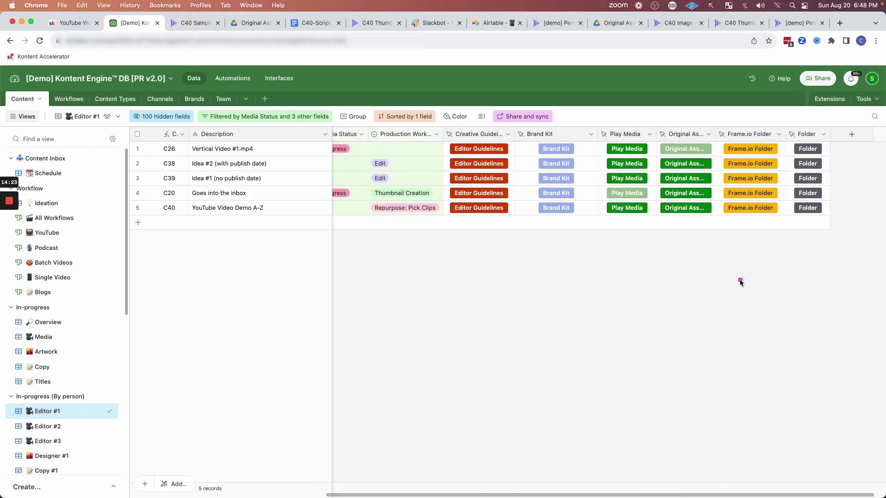
left_click(748, 208)
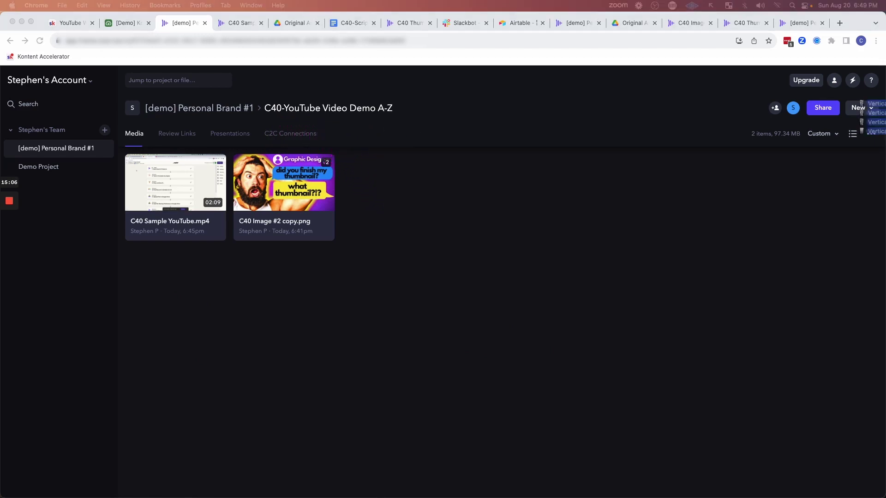
Upload Vertical Video #2 through #5 into the C40 Frame.io folder, then return to Airtable.
left_click_drag(854, 112, 441, 306)
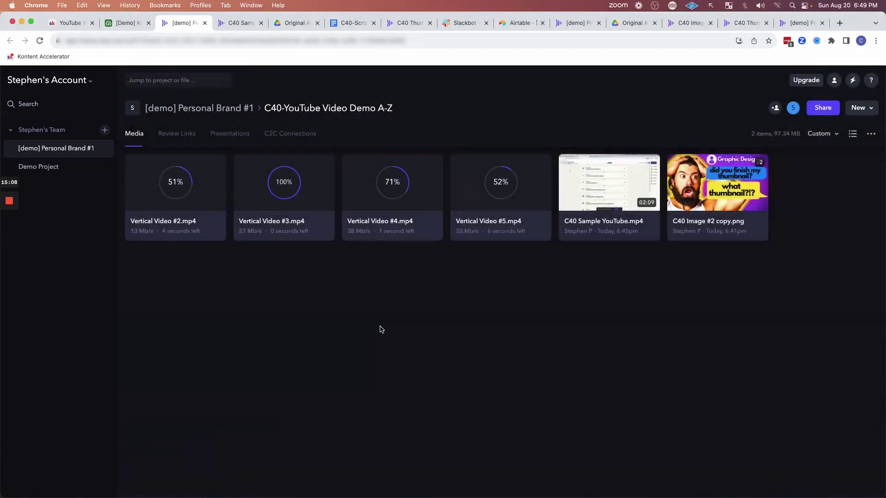
mouse_move(256, 396)
left_mouse_down()
mouse_move(184, 283)
mouse_move(309, 321)
mouse_move(477, 283)
mouse_move(293, 281)
mouse_move(275, 119)
mouse_move(364, 123)
left_mouse_up()
mouse_move(226, 376)
left_mouse_down()
mouse_move(190, 319)
mouse_move(264, 272)
mouse_move(458, 277)
mouse_move(419, 263)
mouse_move(323, 267)
mouse_move(211, 334)
mouse_move(251, 271)
mouse_move(467, 285)
mouse_move(142, 302)
mouse_move(258, 295)
mouse_move(237, 283)
mouse_move(402, 298)
mouse_move(410, 288)
left_mouse_up()
mouse_move(646, 362)
left_mouse_down()
mouse_move(603, 277)
mouse_move(682, 268)
left_mouse_up()
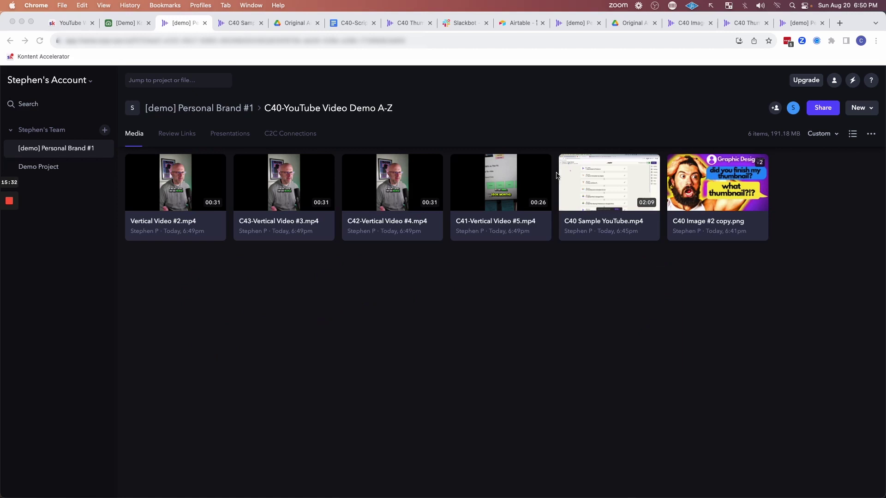
mouse_move(473, 167)
left_mouse_down()
mouse_move(353, 131)
mouse_move(347, 119)
mouse_move(428, 128)
left_mouse_up()
mouse_move(661, 371)
left_mouse_down()
mouse_move(672, 277)
mouse_move(629, 286)
mouse_move(664, 275)
left_mouse_up()
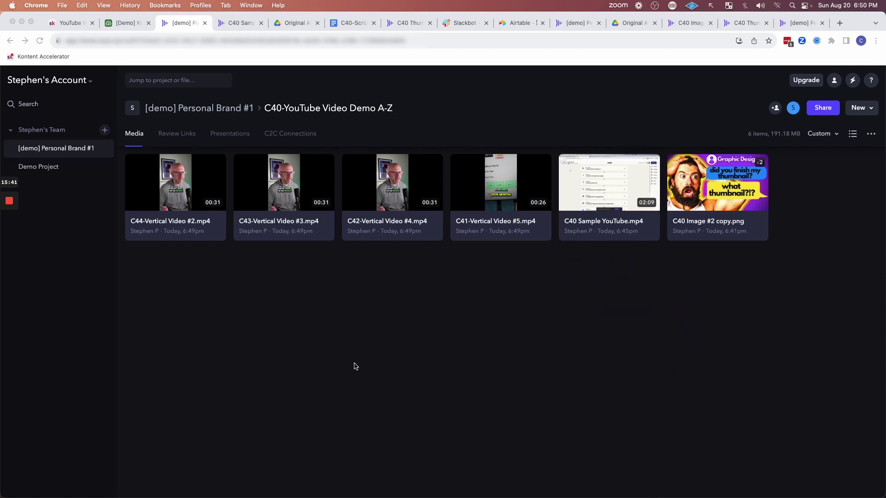
mouse_move(326, 377)
left_mouse_down()
mouse_move(232, 307)
mouse_move(362, 277)
mouse_move(484, 280)
mouse_move(306, 261)
mouse_move(209, 263)
left_mouse_up()
left_click_drag(616, 375, 606, 300)
mouse_move(602, 266)
left_mouse_down()
mouse_move(612, 262)
mouse_move(460, 293)
mouse_move(635, 301)
left_mouse_up()
left_click_drag(614, 363, 601, 267)
mouse_move(321, 385)
left_mouse_down()
mouse_move(222, 309)
mouse_move(199, 267)
mouse_move(479, 276)
left_mouse_up()
left_click(126, 26)
left_click_drag(134, 194, 37, 174)
In Schedule, give C44 the Vertical Video workflow and publish date 8/20/2023.
left_click(48, 173)
mouse_move(438, 156)
left_mouse_down()
mouse_move(325, 153)
mouse_move(292, 271)
left_mouse_up()
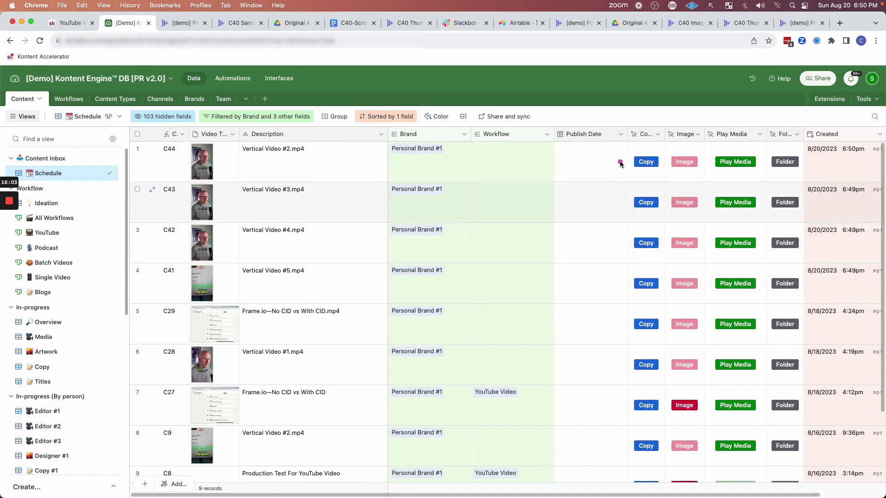
mouse_move(618, 164)
left_mouse_down()
mouse_move(538, 217)
mouse_move(530, 293)
left_mouse_up()
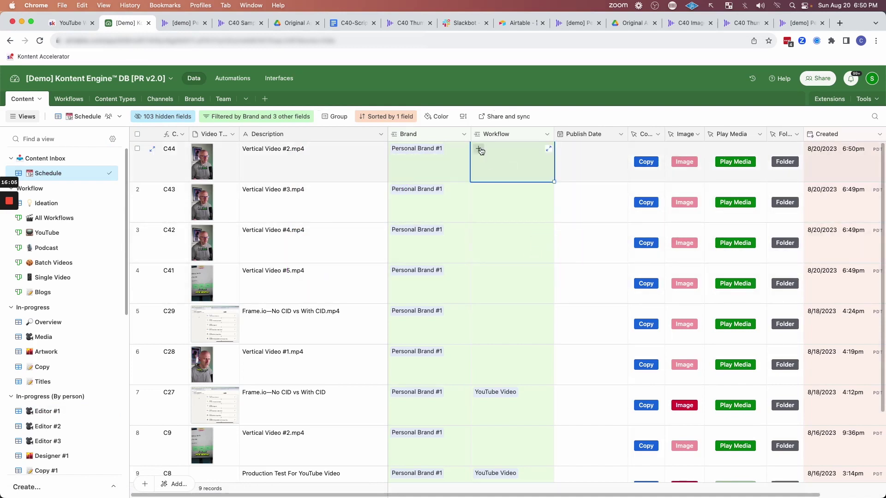
left_click(479, 149)
left_click(405, 155)
double_click(585, 164)
left_click(611, 257)
Give C43 the Vertical Video workflow and a publish date.
left_click(500, 187)
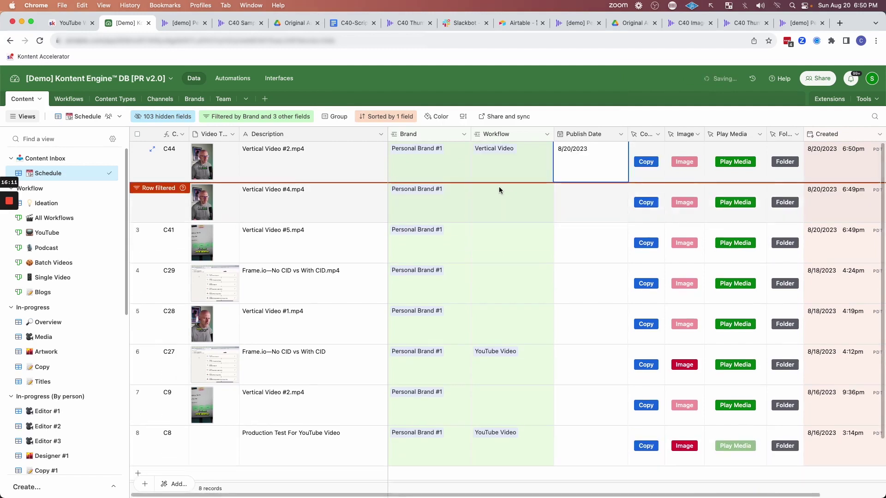
left_click(479, 148)
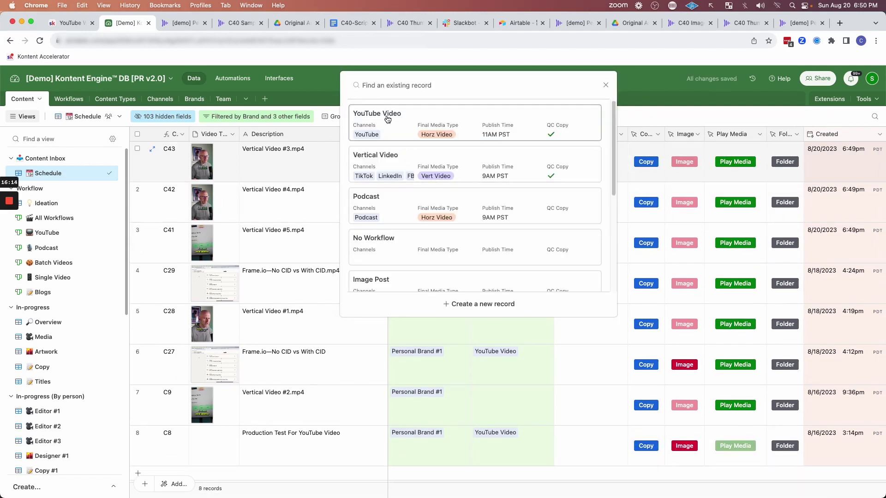
left_click(403, 153)
double_click(588, 163)
left_click(614, 229)
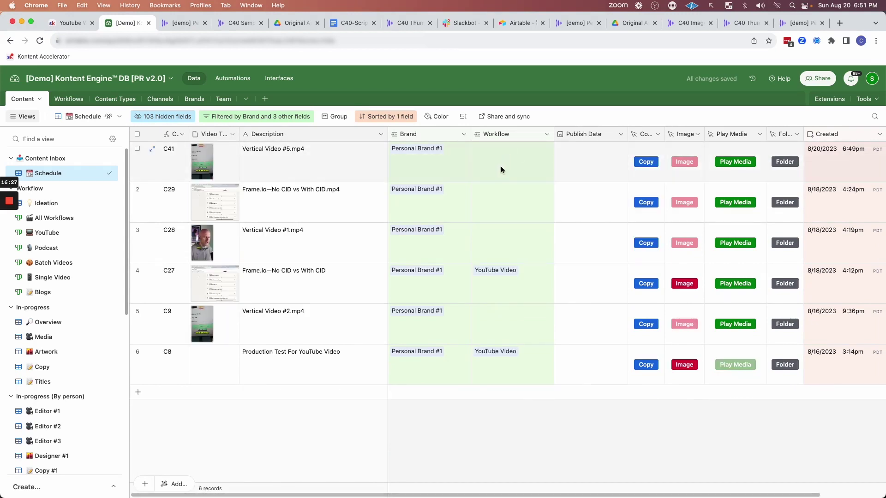
left_click(495, 159)
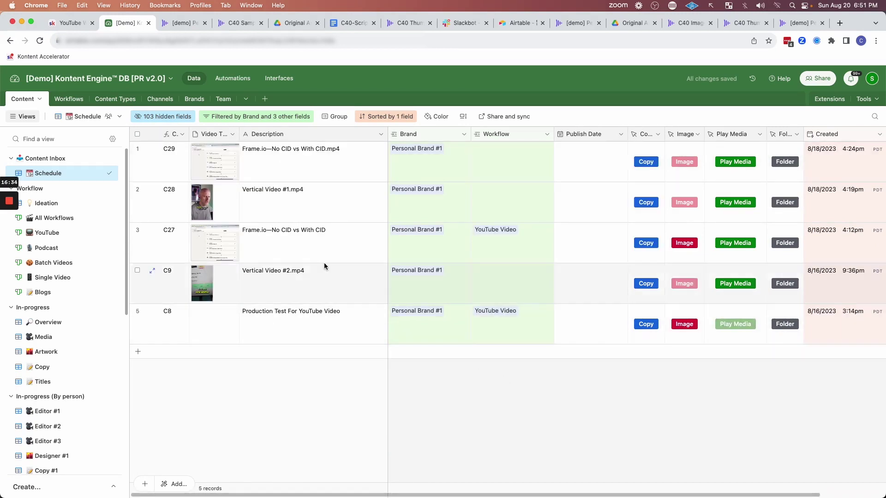
mouse_move(187, 316)
left_mouse_down()
mouse_move(81, 348)
mouse_move(78, 340)
left_mouse_up()
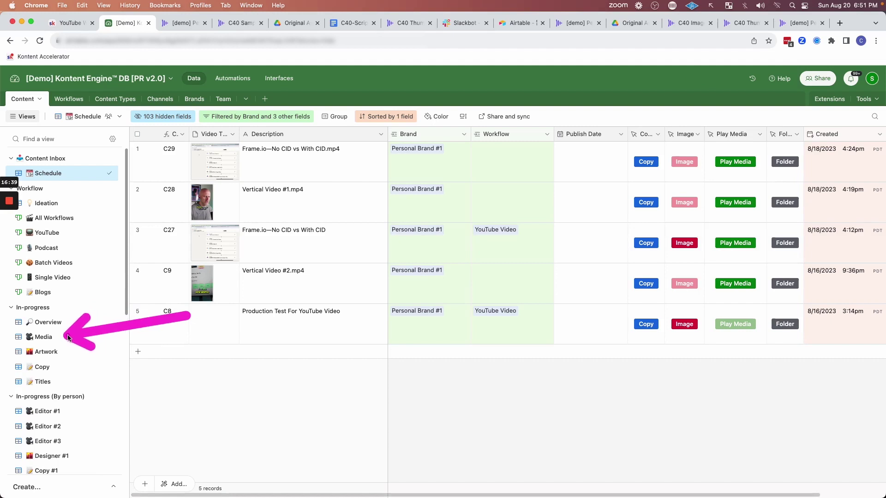
Review the new clips in the Media and Overview views, then return to the C40 Frame.io folder.
left_click(69, 340)
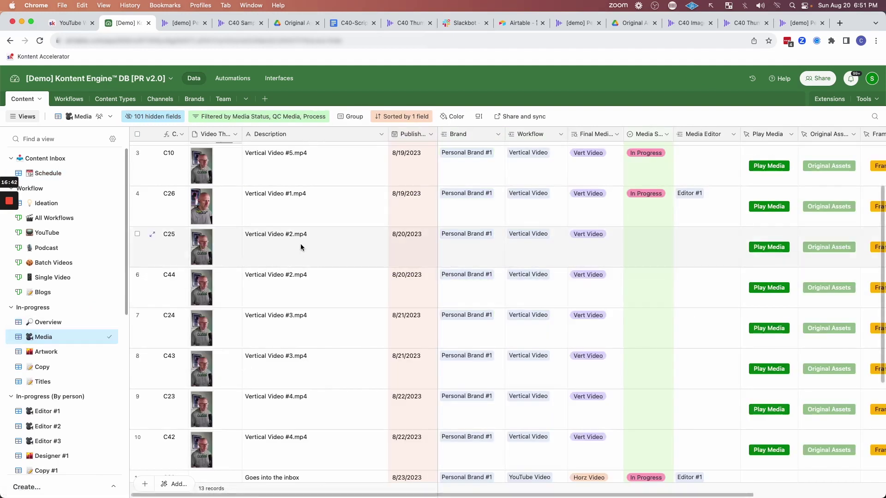
scroll(405, 312, "down", 4)
left_click_drag(177, 277, 75, 321)
left_click(75, 321)
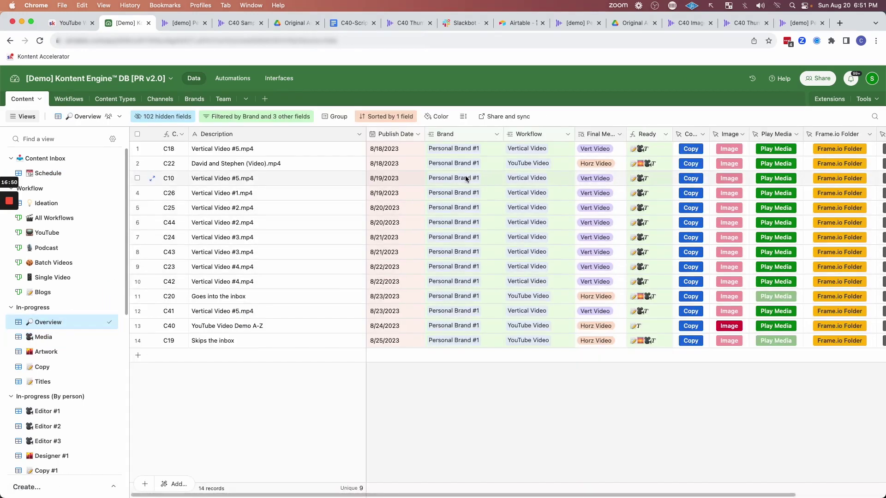
left_click_drag(314, 147, 300, 191)
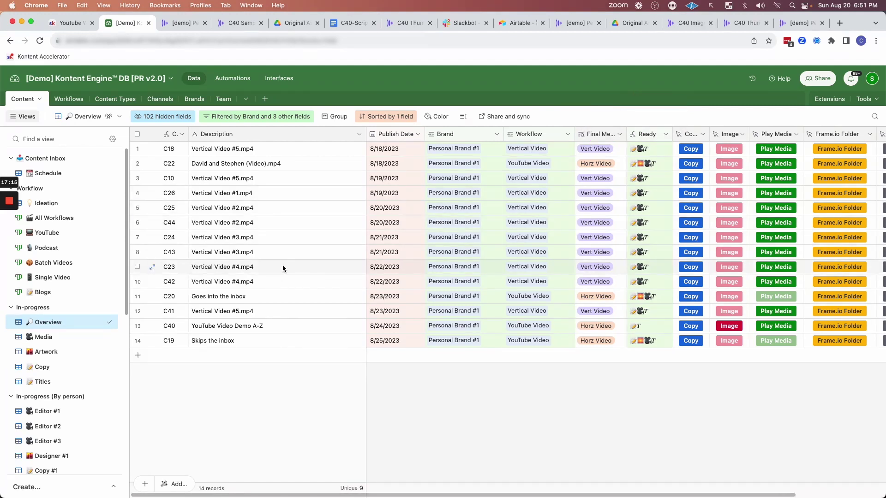
mouse_move(348, 272)
left_mouse_down()
mouse_move(293, 318)
mouse_move(281, 229)
mouse_move(290, 152)
mouse_move(300, 171)
mouse_move(280, 275)
left_mouse_up()
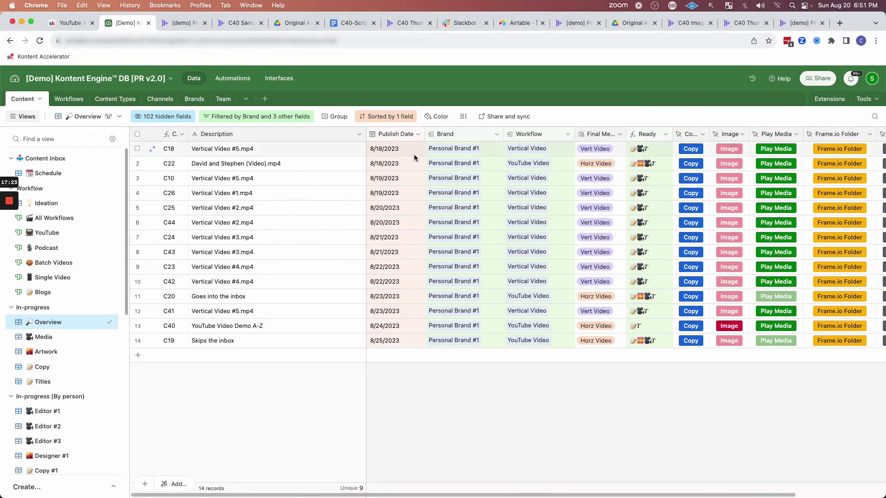
left_click(189, 24)
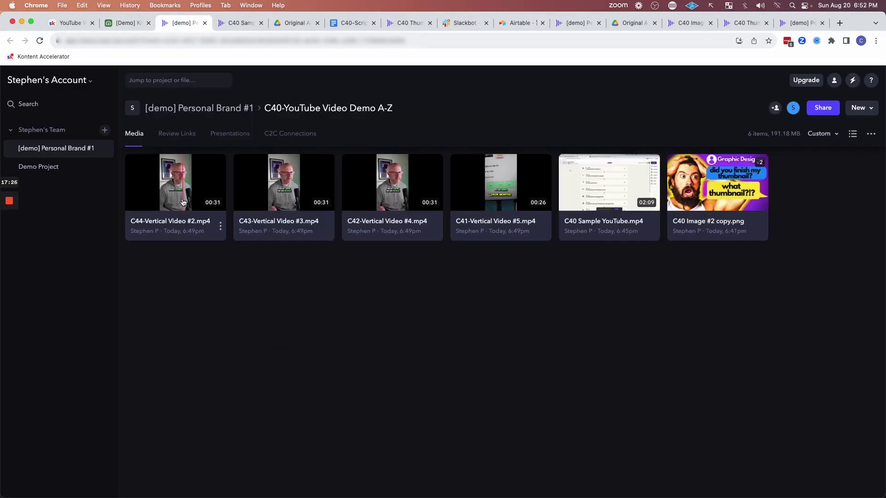
Post an 'update this' comment with drawn markup on C44-Vertical Video #2.mp4.
left_click(217, 221)
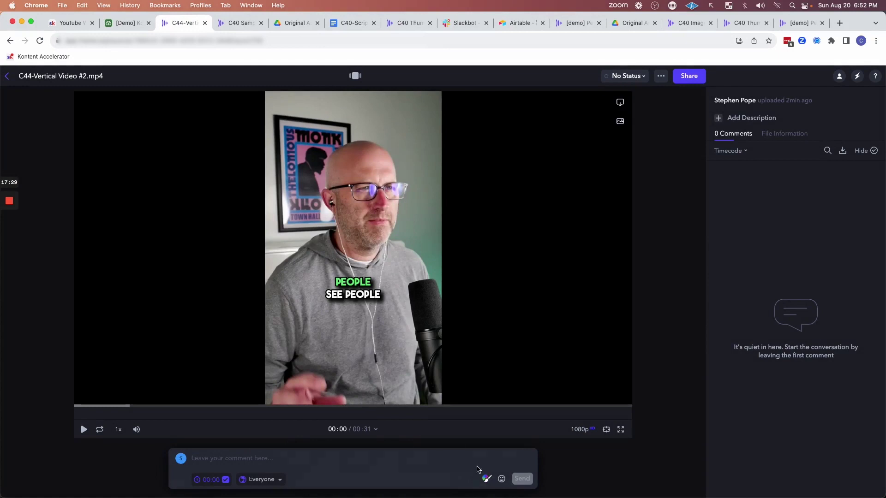
left_click(217, 457)
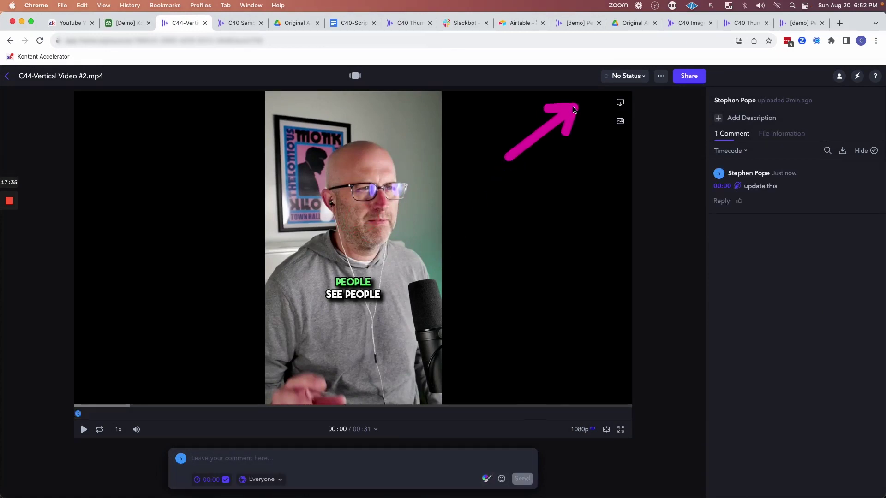
left_click(464, 22)
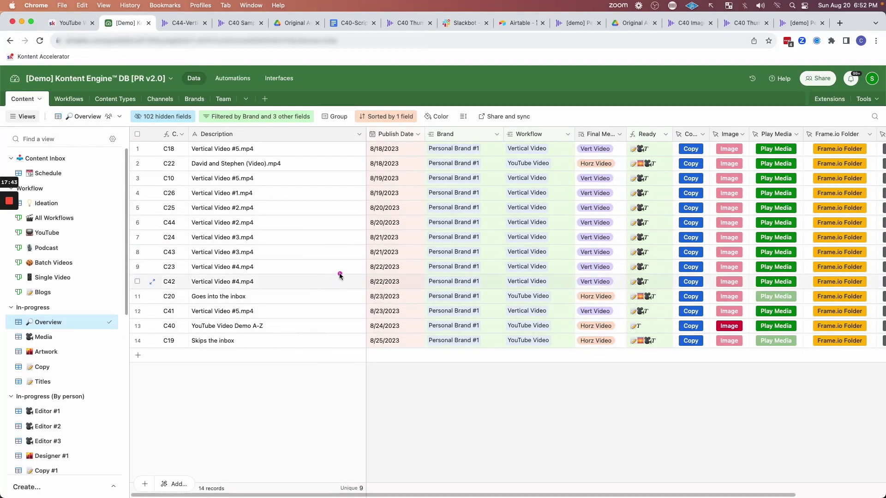
Open Airtable's Copy view and bring C40's row into view.
left_click_drag(340, 275, 275, 323)
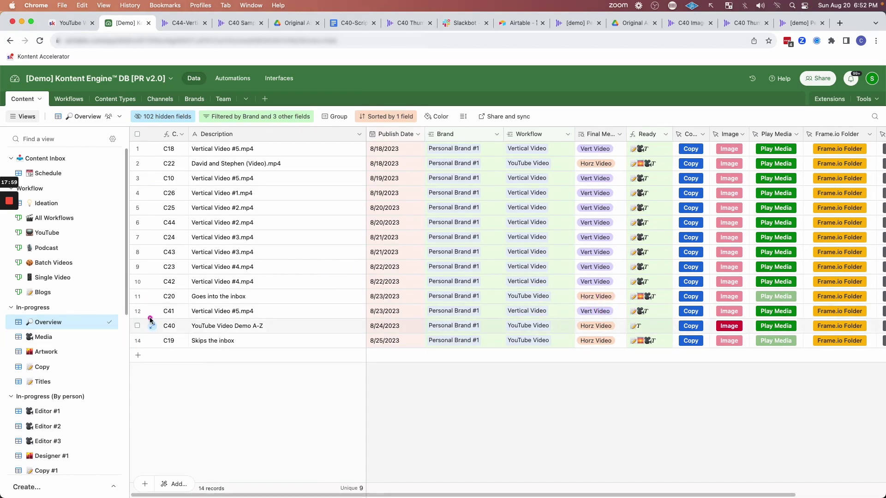
left_click_drag(204, 283, 122, 356)
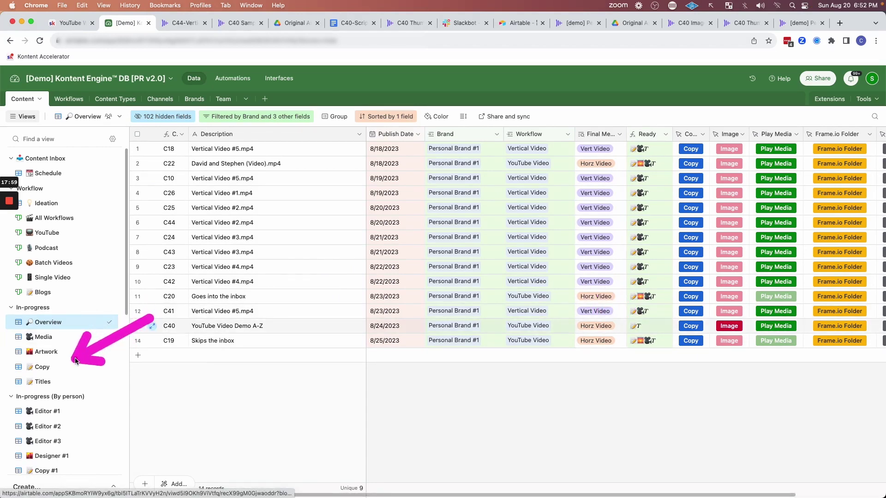
left_click(46, 372)
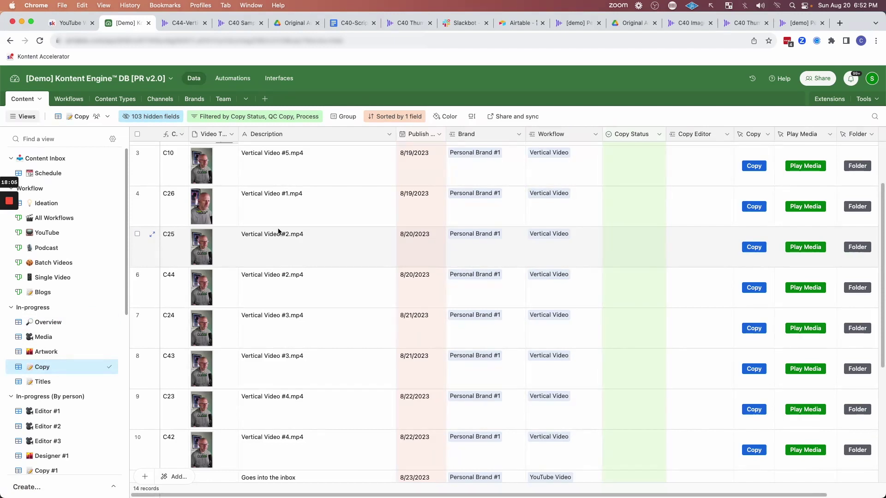
left_click_drag(137, 323, 84, 361)
scroll(388, 354, "down", 5)
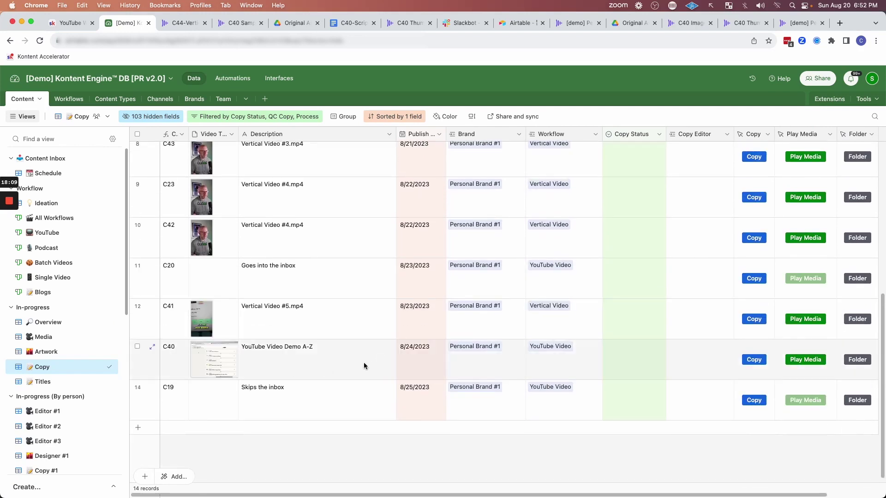
Set C40's Copy Status to In Progress and assign Copy #1 as copy editor.
double_click(617, 363)
left_click(624, 394)
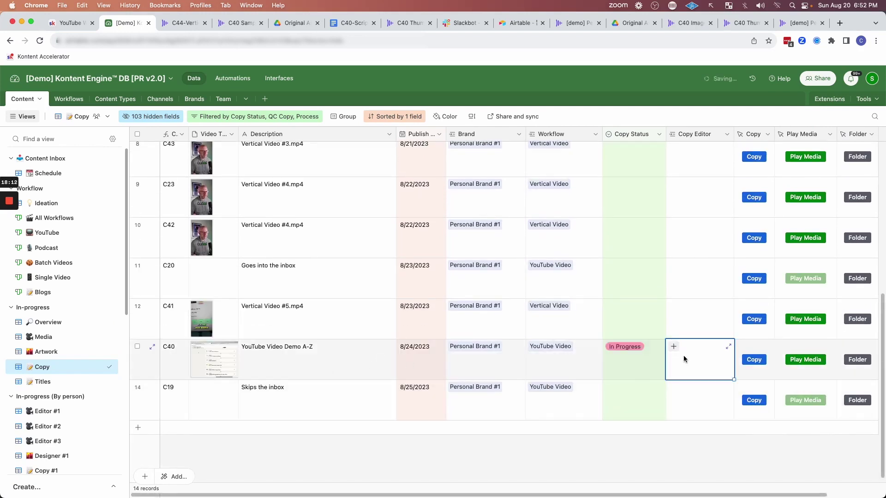
left_click(682, 359)
left_click(591, 402)
key("super+8")
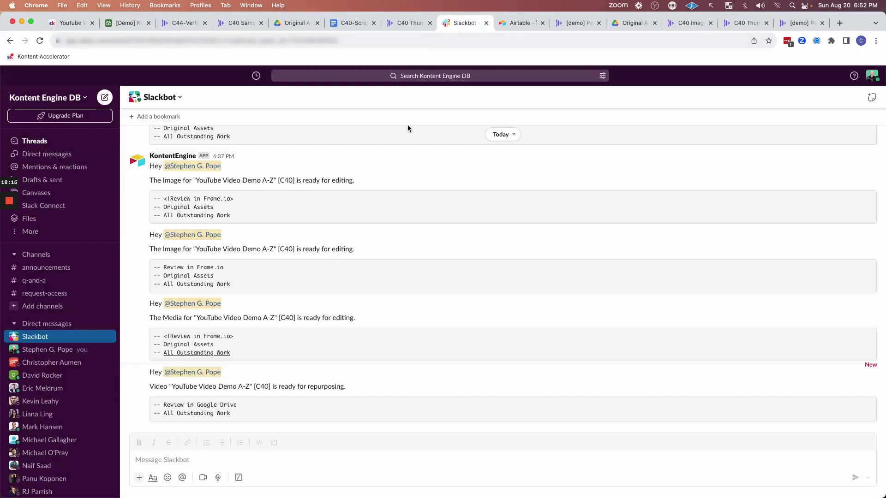
left_click(277, 382)
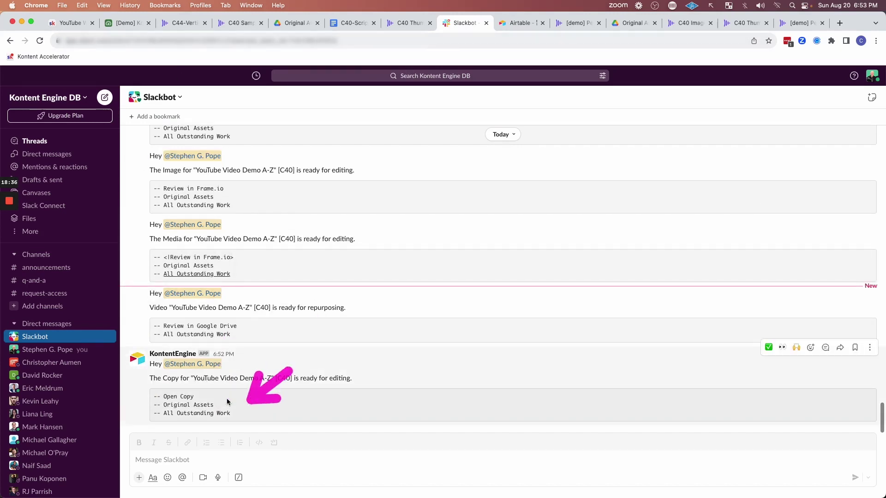
Type 'Finish Copy' into the body of the C40-Copy document.
left_click(181, 397)
type("Finis")
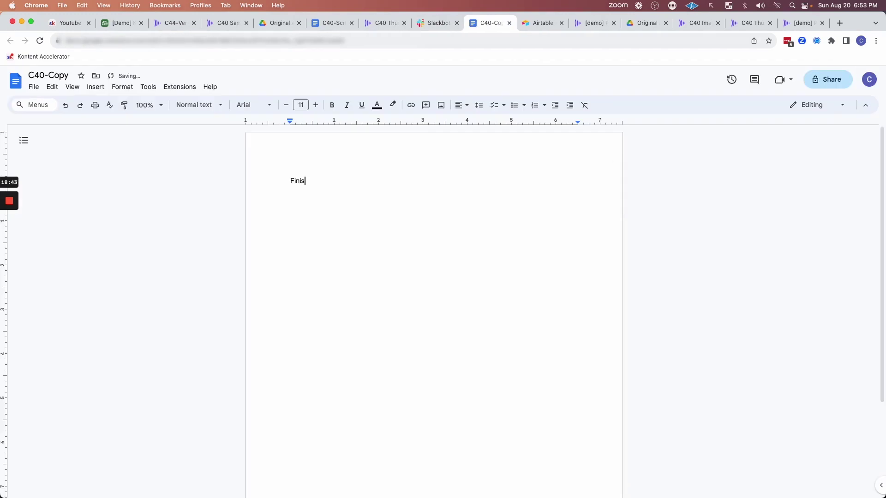
type("h C")
type("opy")
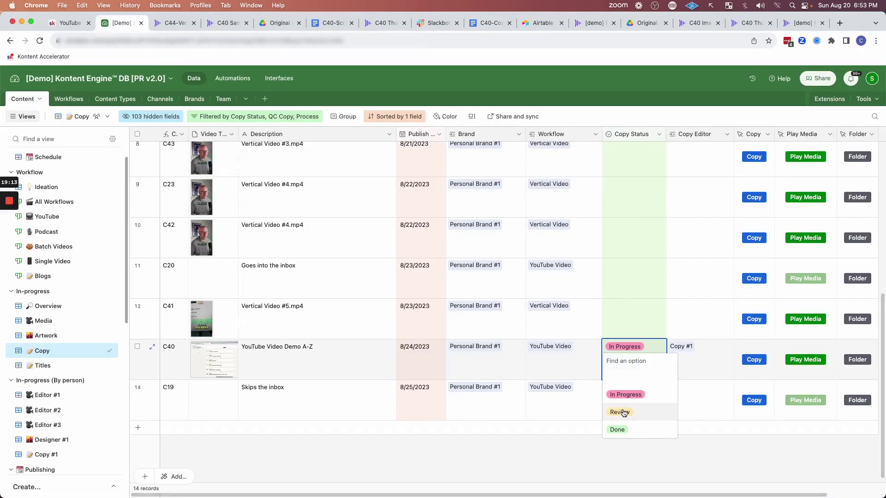
Set C40's Copy Status to Done in the Copy view.
left_click(618, 409)
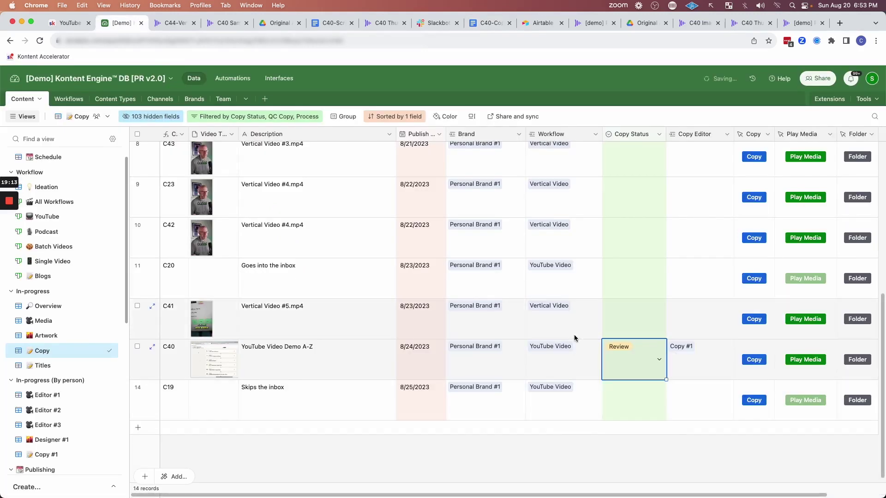
left_click(618, 347)
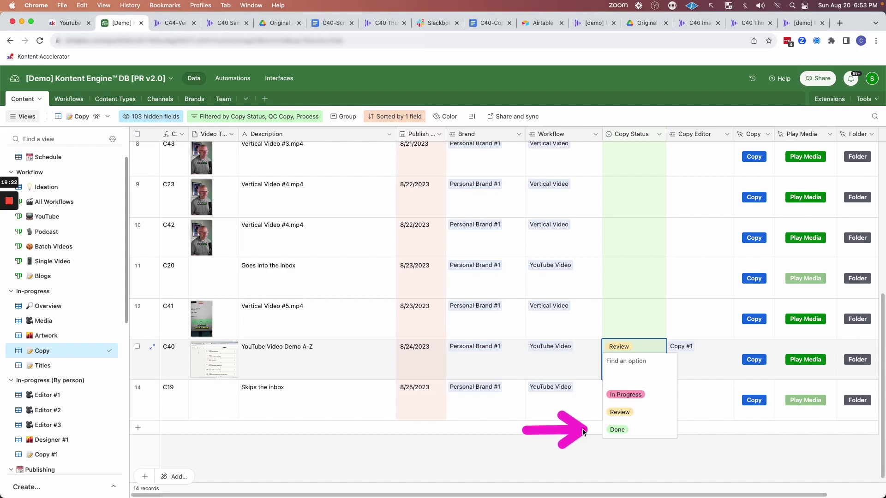
left_click(618, 430)
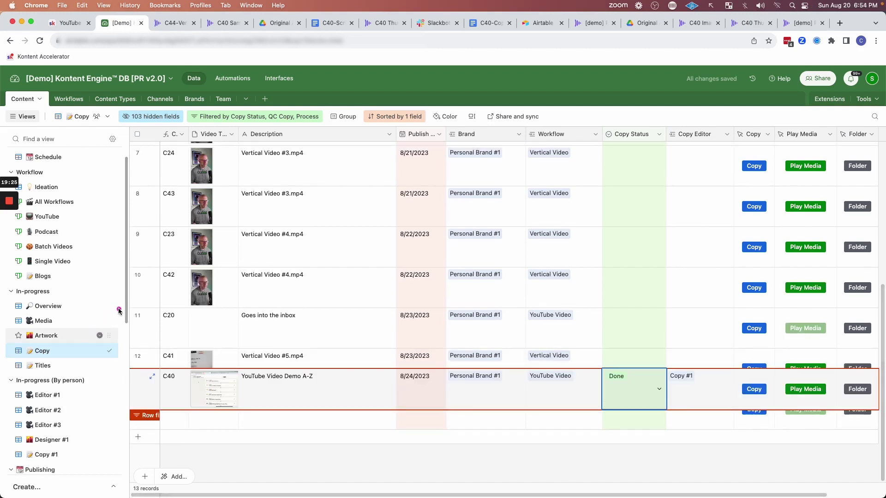
In the Titles view, title C40 'How To Publish A YT Video In KEDB' and mark it Done.
left_click(42, 366)
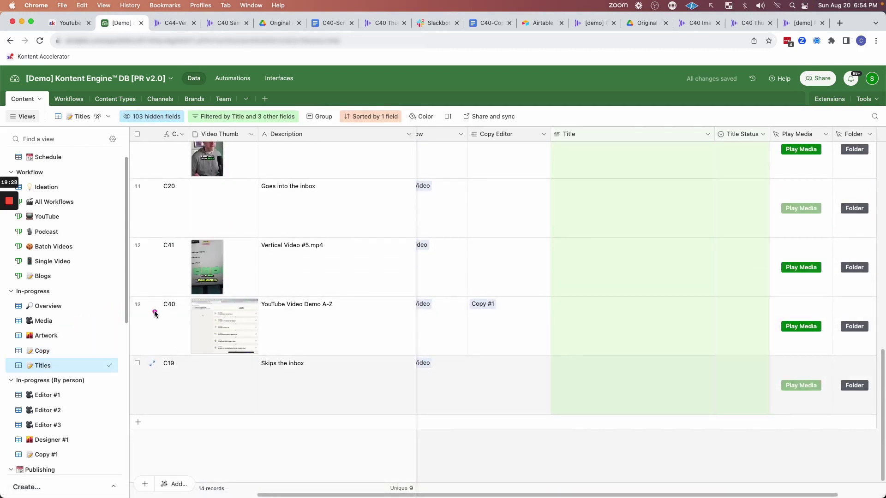
left_click(602, 339)
key("super+v")
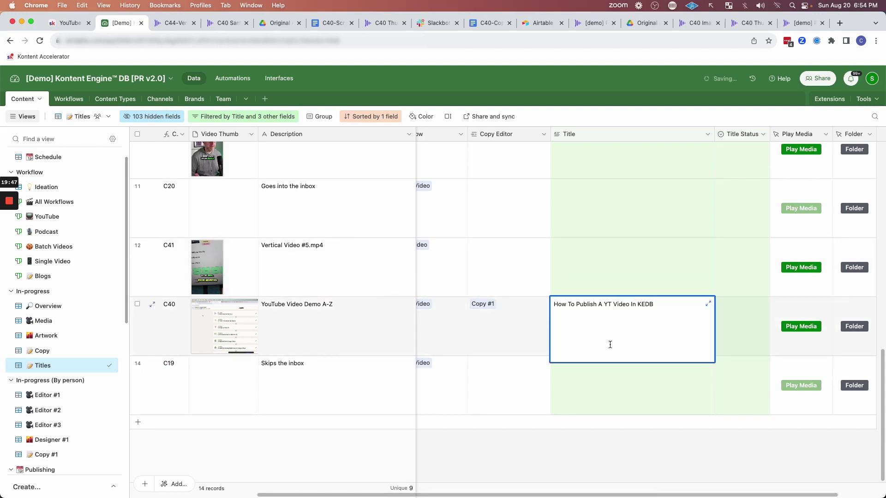
left_click(742, 312)
left_click(741, 314)
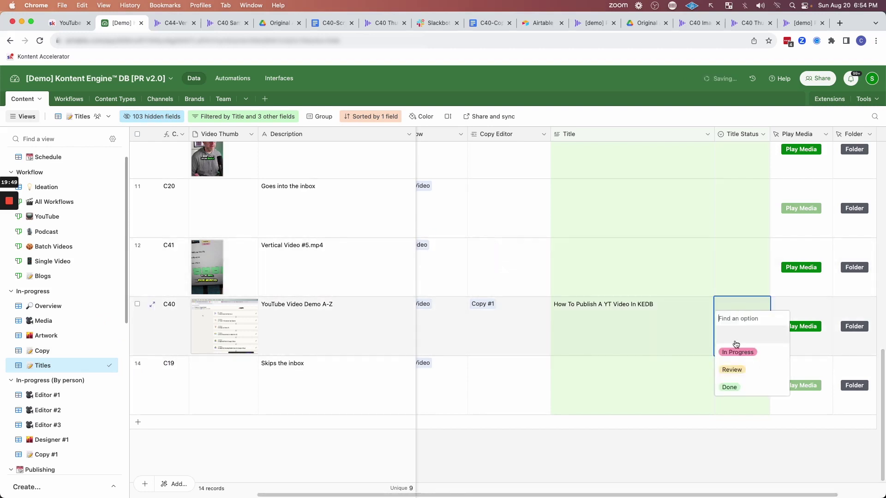
left_click(729, 389)
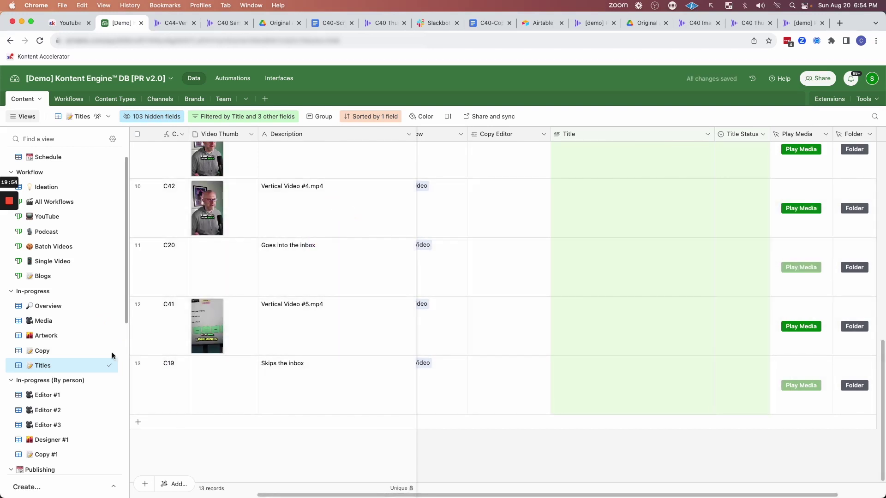
scroll(101, 341, "down", 5)
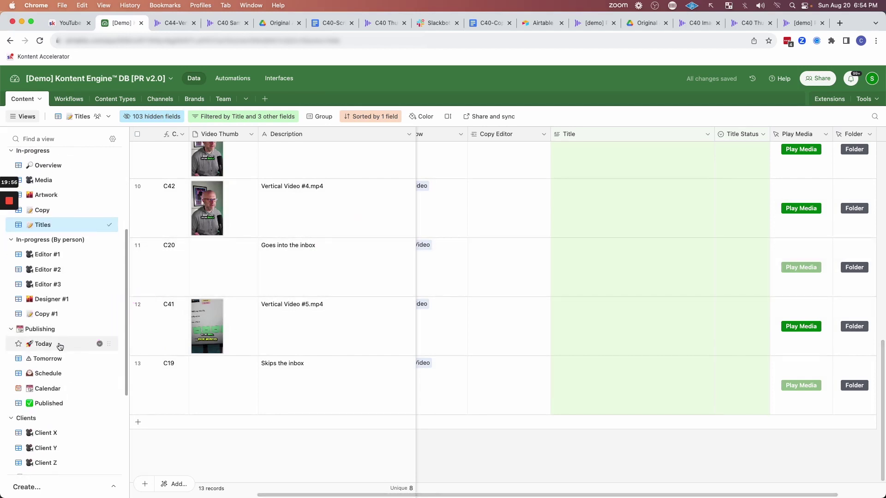
In the Schedule view, change C40's publish date to August 20, 2023.
left_click(45, 389)
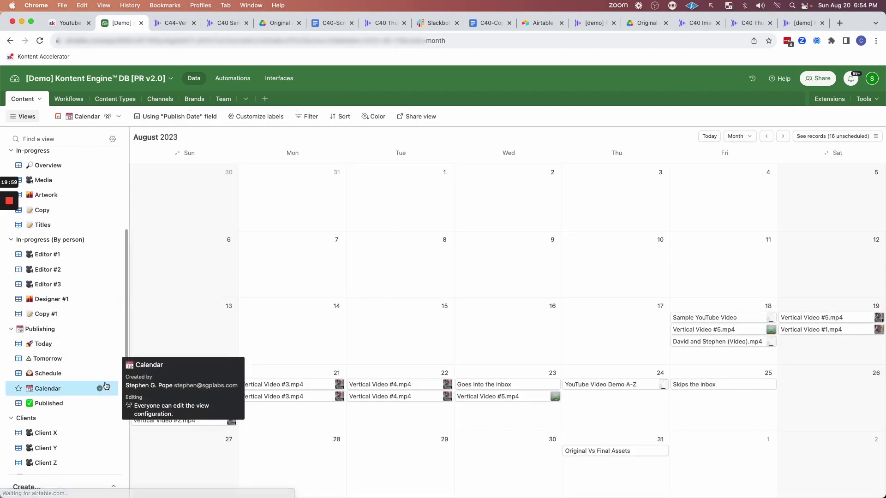
mouse_move(463, 307)
left_mouse_down()
mouse_move(523, 357)
mouse_move(558, 367)
left_mouse_up()
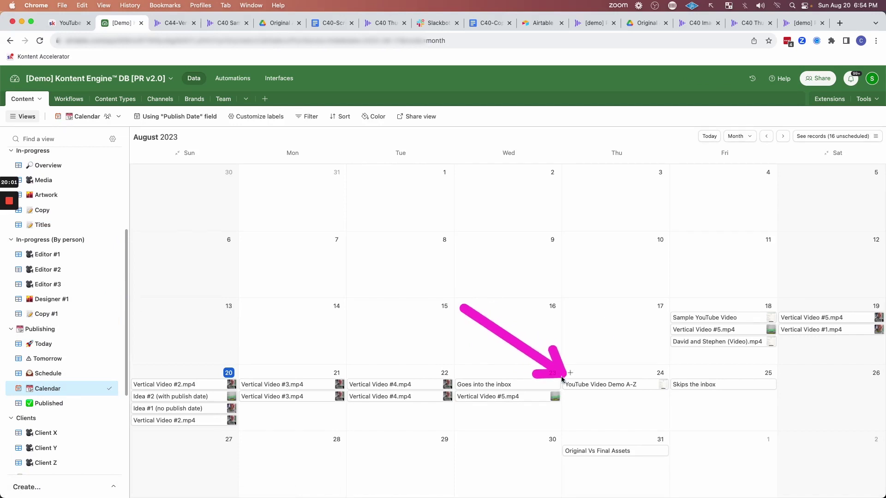
left_click(51, 373)
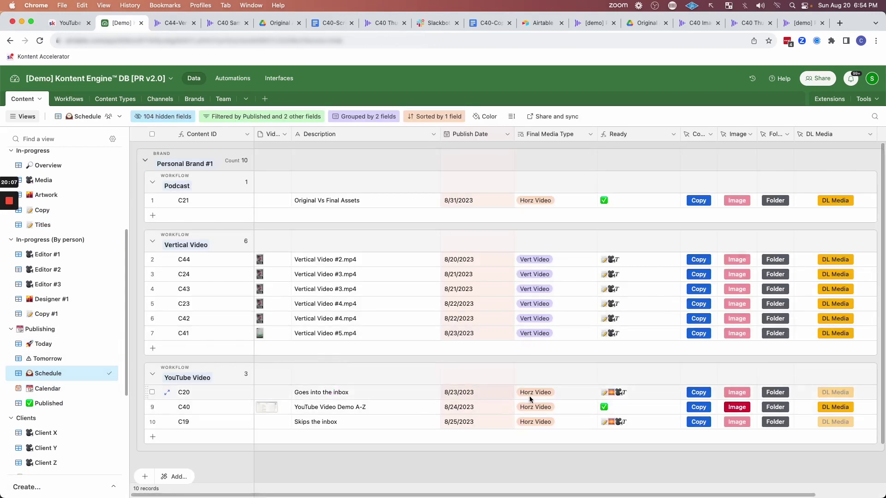
left_click_drag(526, 356, 549, 372)
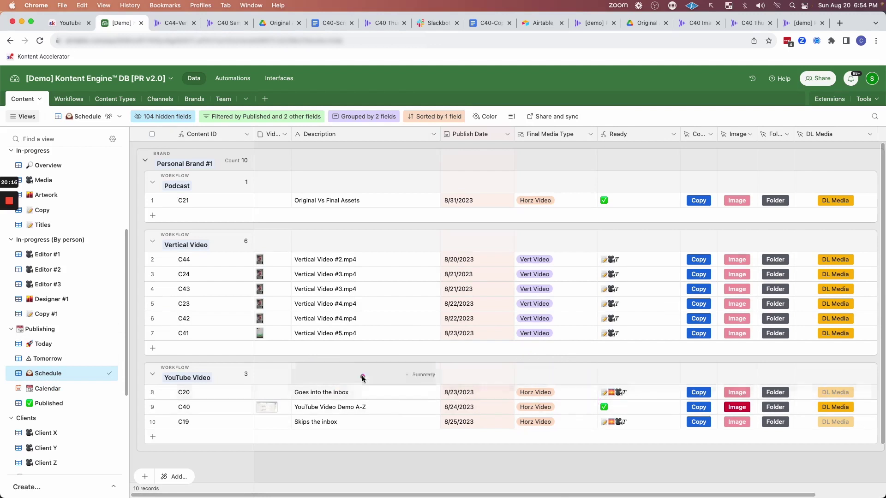
left_click_drag(356, 360, 420, 408)
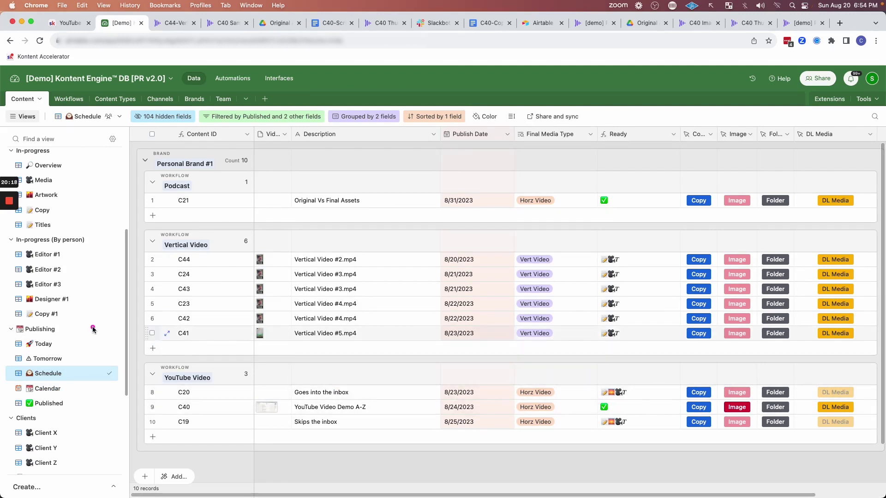
left_click_drag(138, 301, 71, 339)
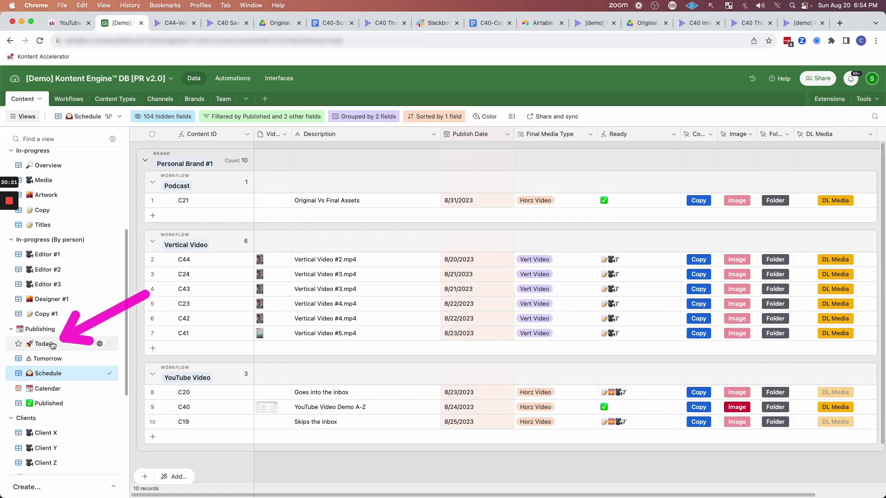
double_click(475, 407)
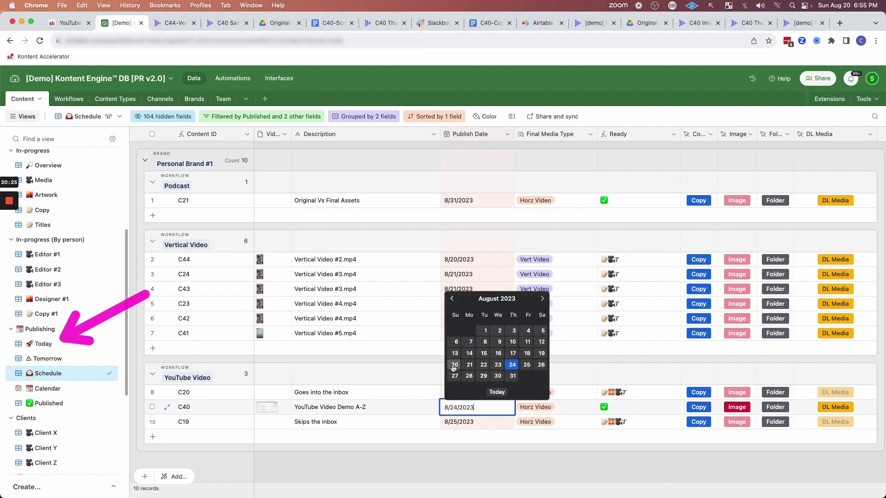
left_click(454, 365)
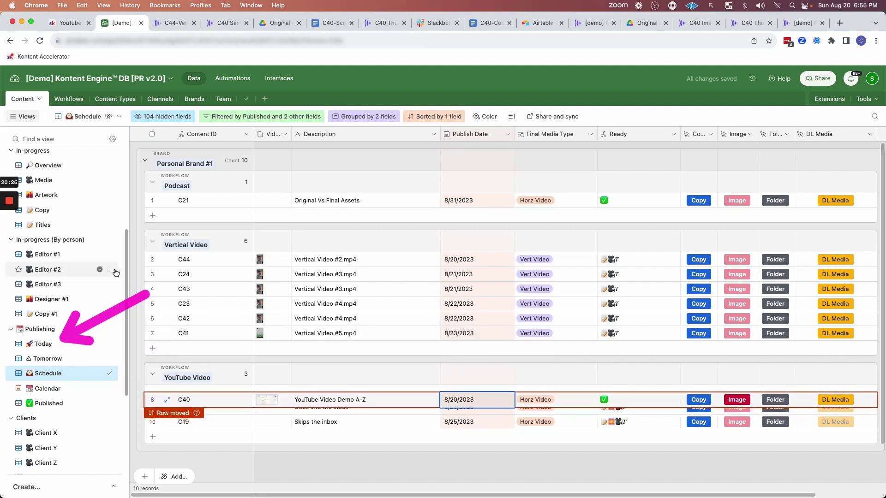
Check the Today publishing view, undo an accidental row change, and copy the YouTube video's URL.
left_click(44, 344)
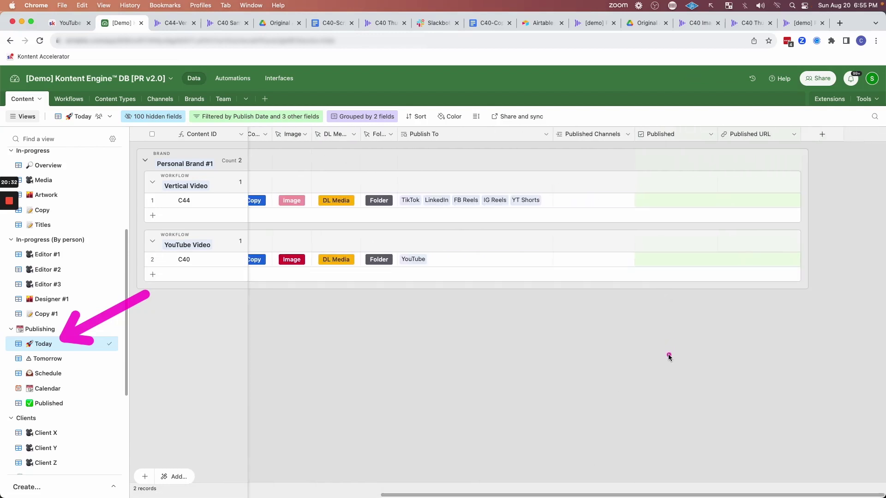
key("super+z")
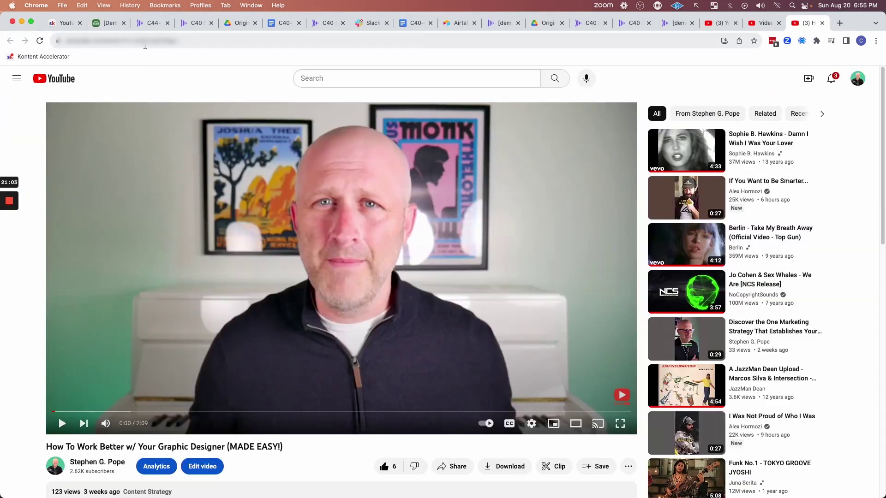
key("super+l")
right_click(138, 41)
left_click(160, 92)
key("super+2")
Paste the YouTube link into C40's Published URL field.
double_click(740, 260)
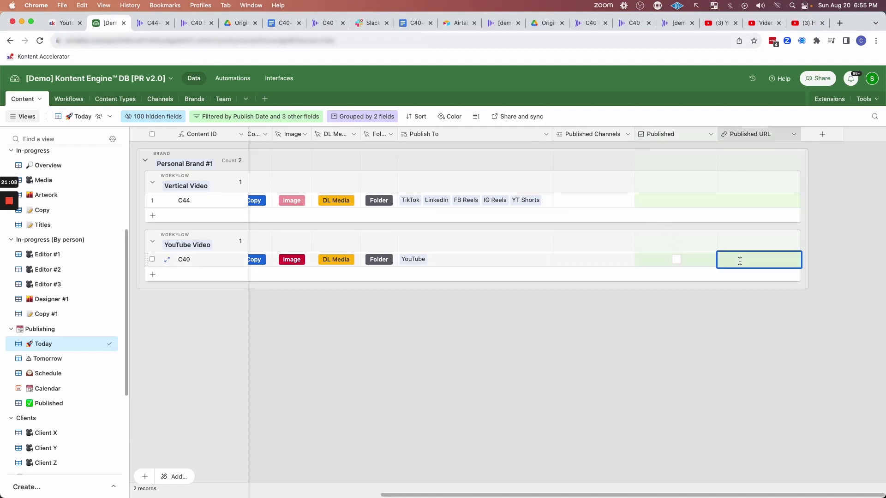
left_click(746, 316)
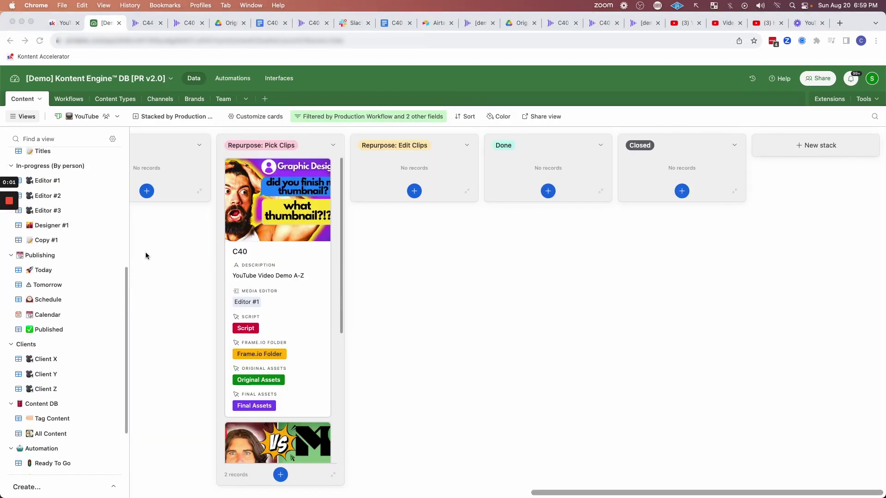
scroll(106, 308, "up", 5)
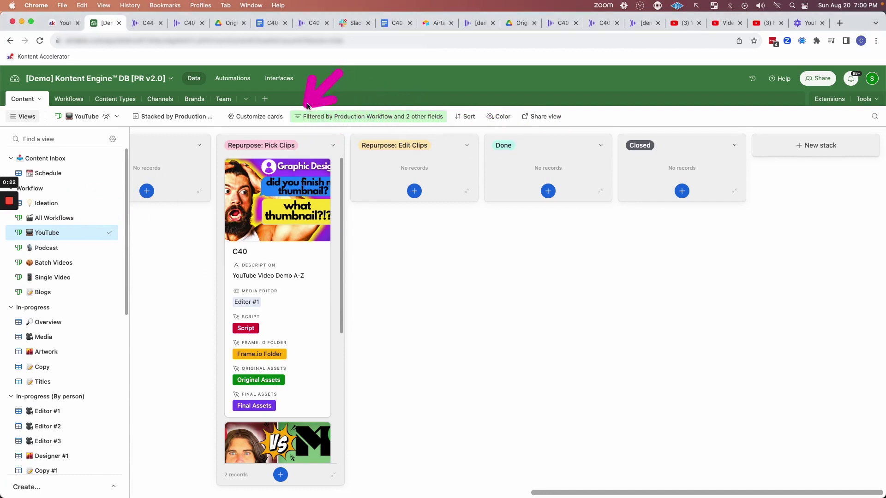
Move C40's YouTube workflow card from Repurpose: Pick Clips to Done.
left_click_drag(315, 174, 534, 195)
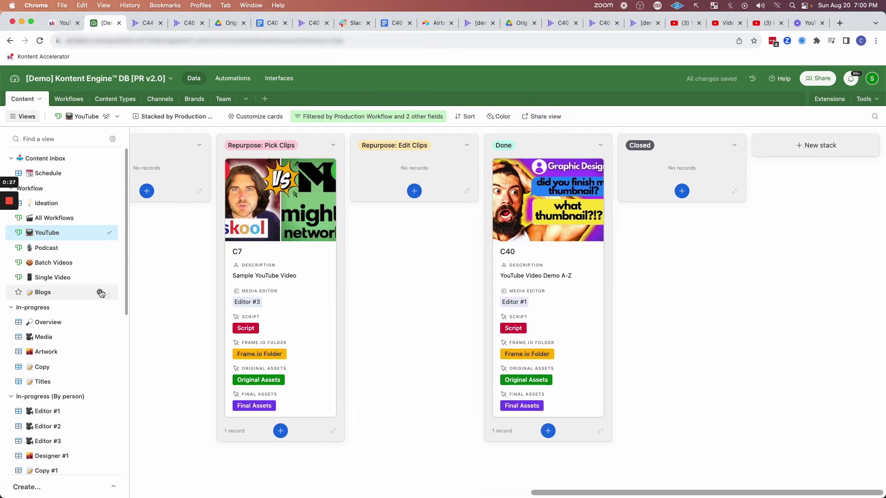
left_click(54, 344)
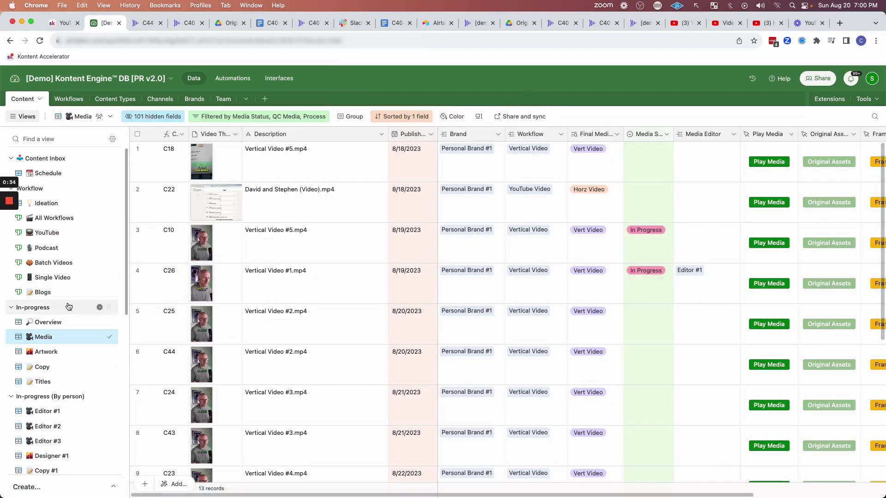
left_click(56, 322)
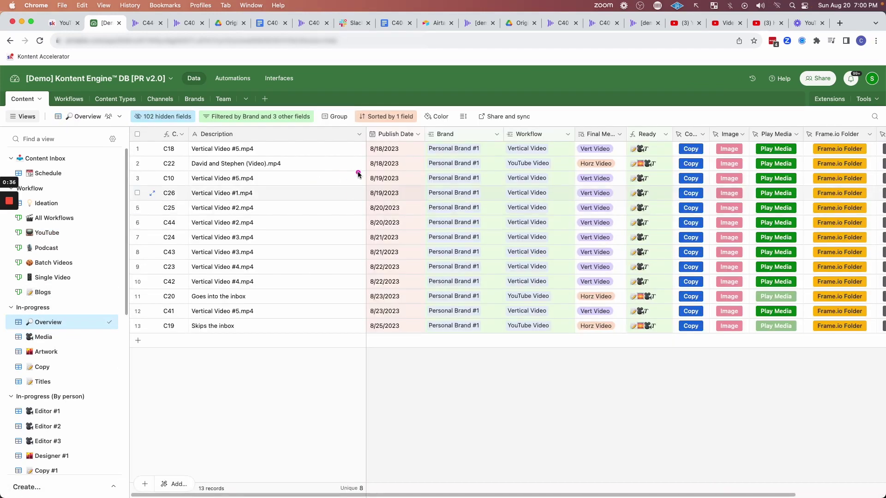
mouse_move(368, 173)
left_mouse_down()
mouse_move(277, 175)
mouse_move(263, 247)
mouse_move(375, 206)
mouse_move(655, 166)
mouse_move(646, 221)
left_mouse_up()
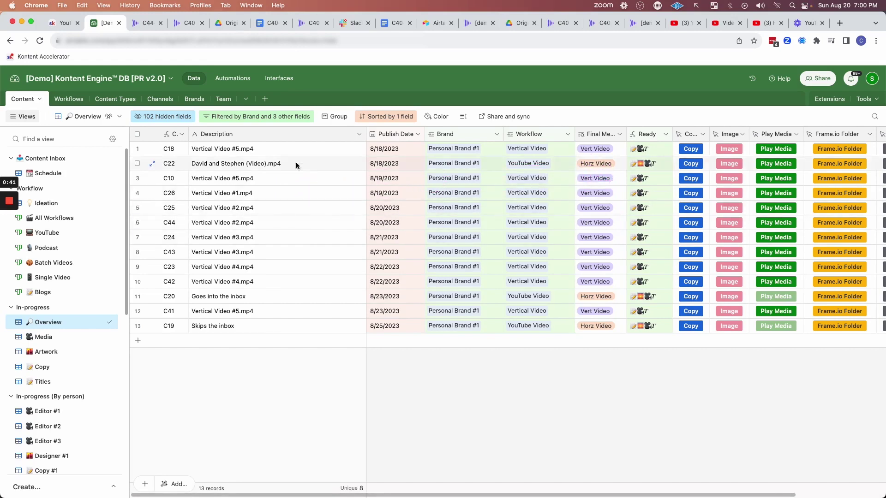
left_click(47, 232)
left_click_drag(550, 214, 671, 191)
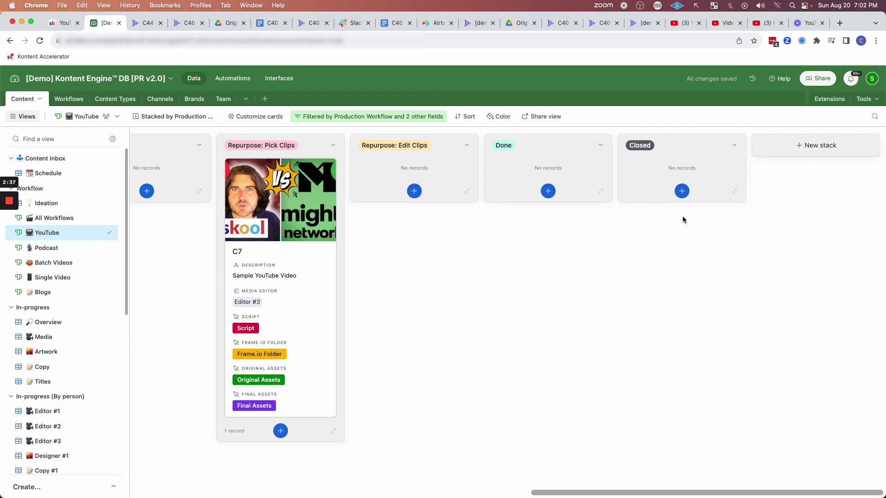